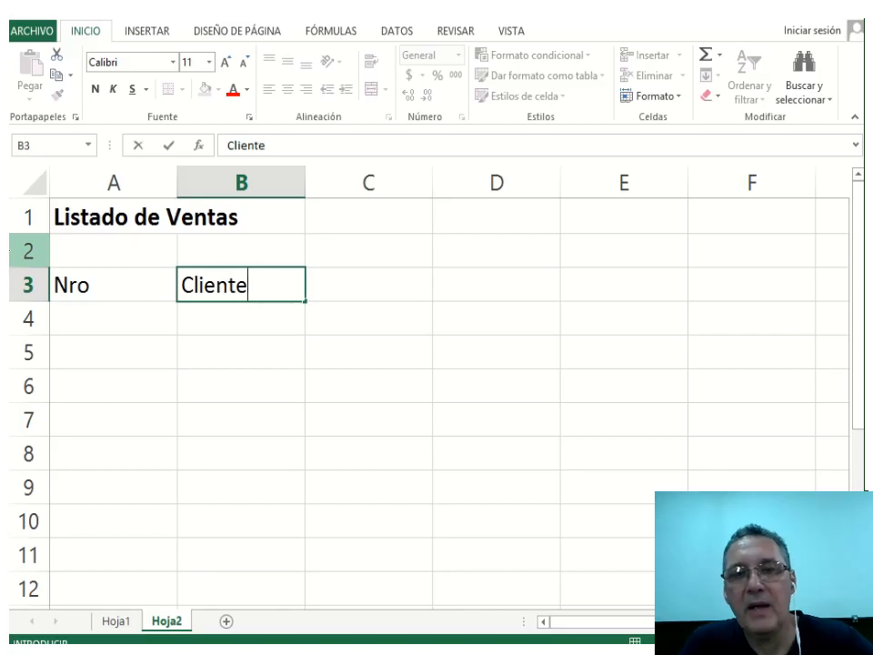
Add headers 'Importe' in C3 and 'Tipo de Credito' in D3, then switch to Hoja1.
key(Tab)
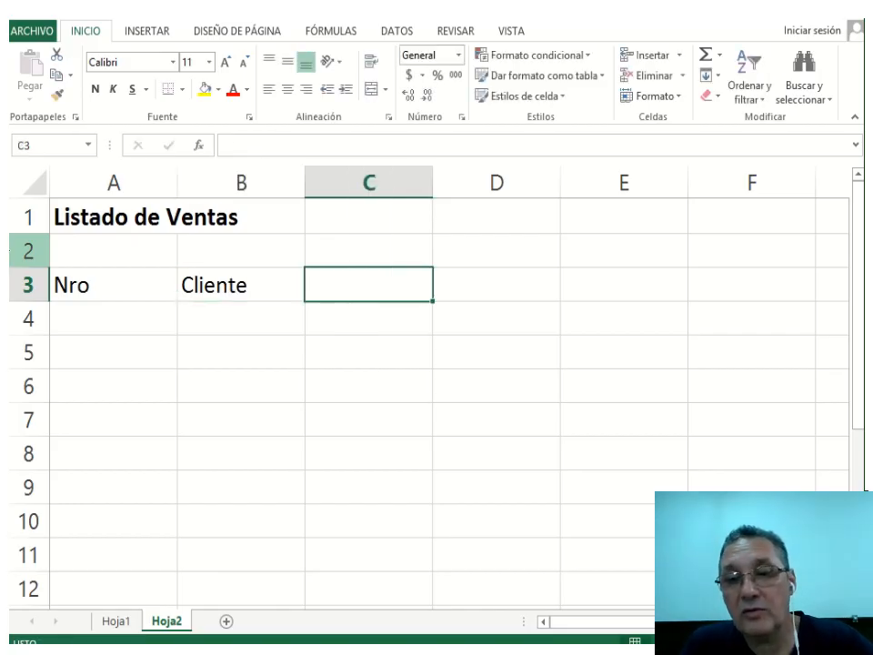
text(Importe)
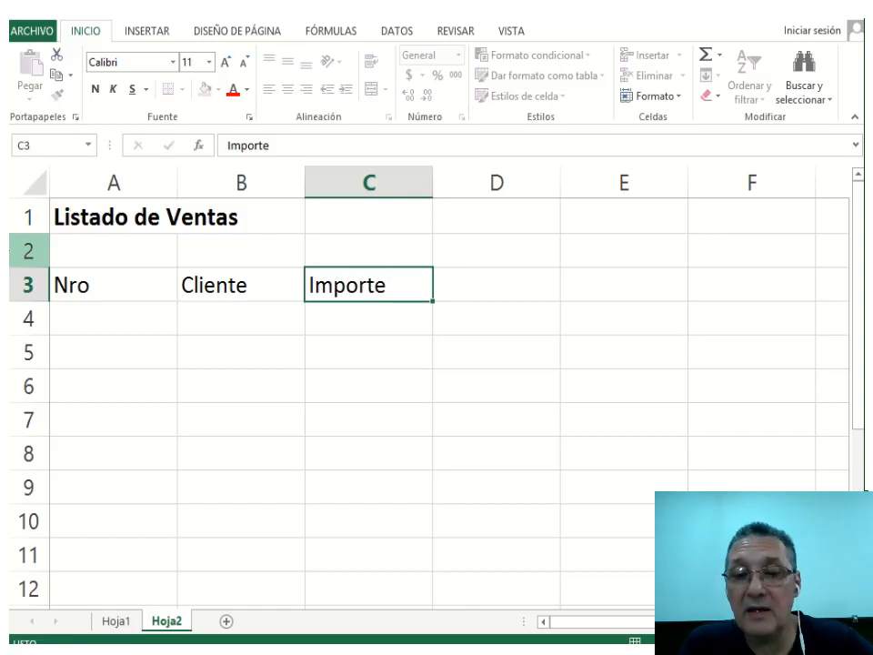
key(Tab)
text(T)
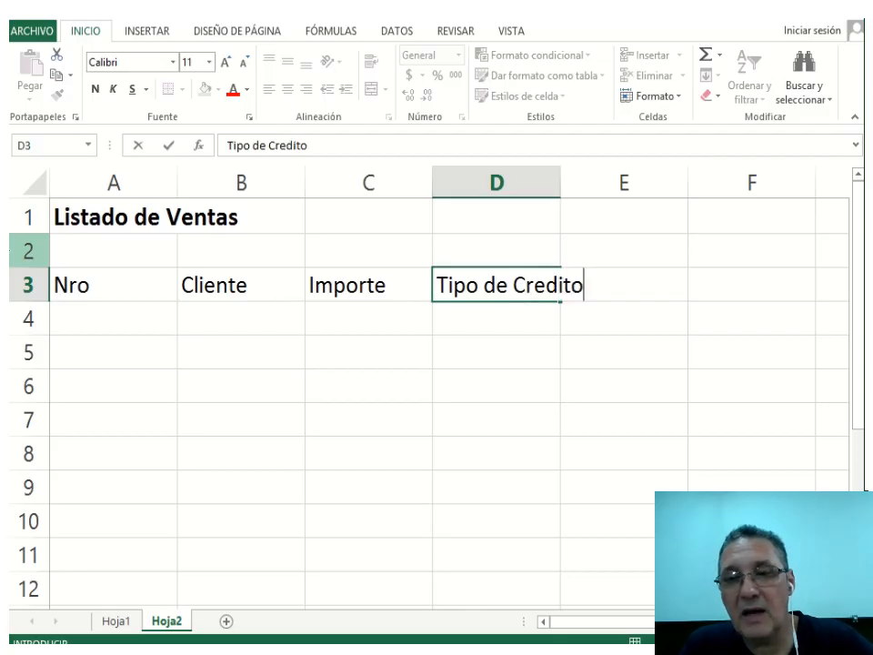
key(Return)
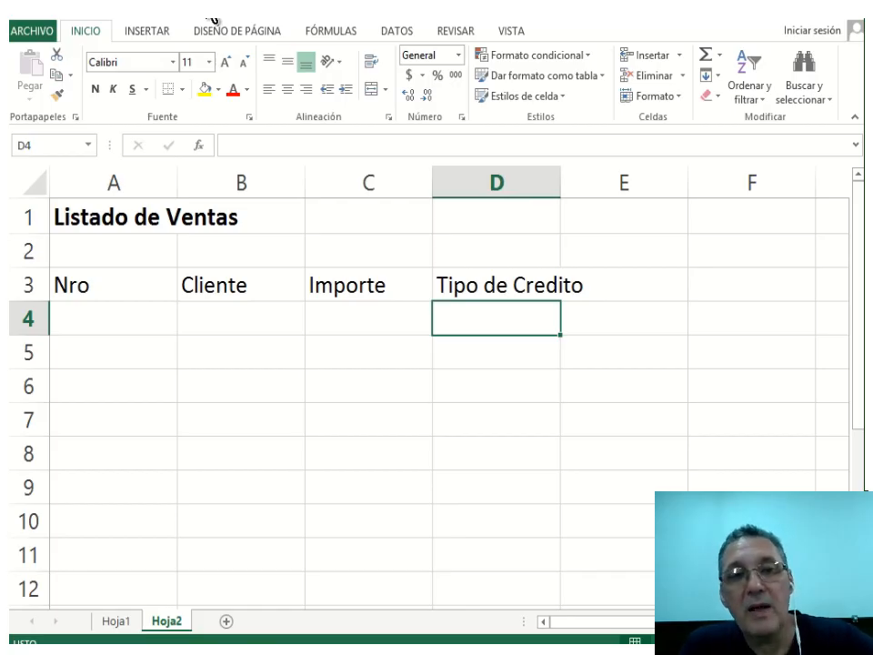
key(ctrl+Page_Up)
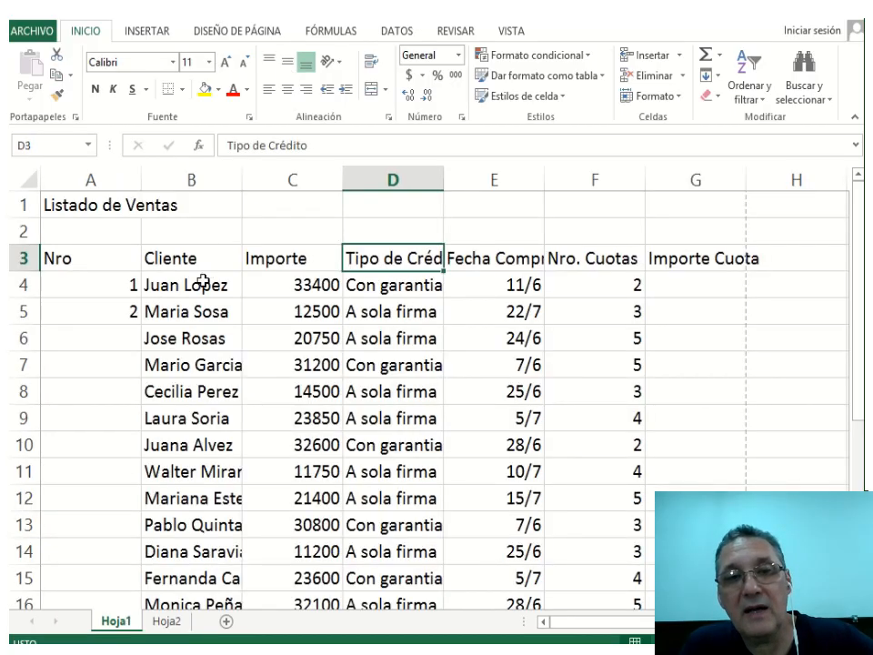
Number the Nro column 1 through 17 down to row 20.
drag(98, 288, 107, 314)
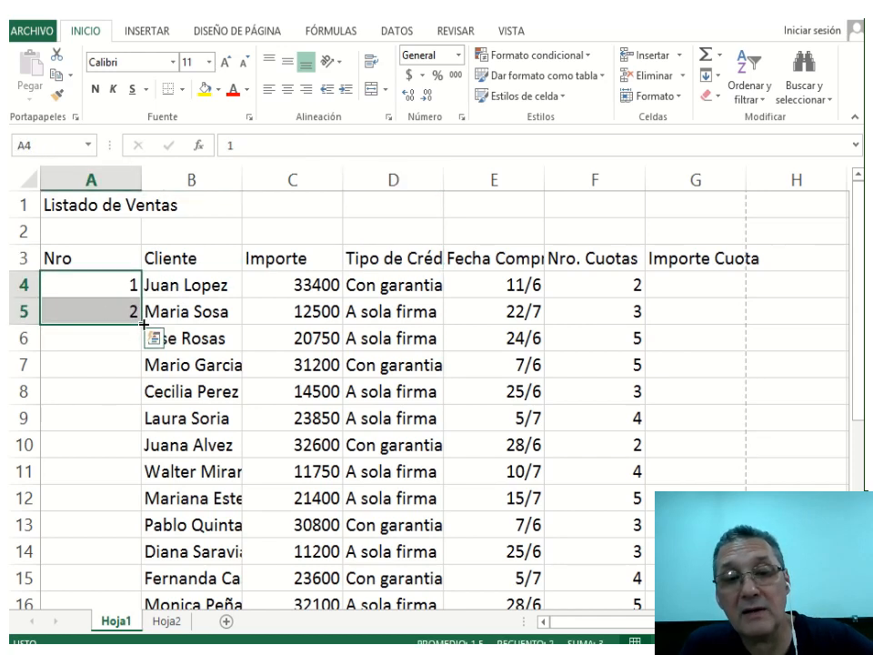
drag(143, 323, 140, 561)
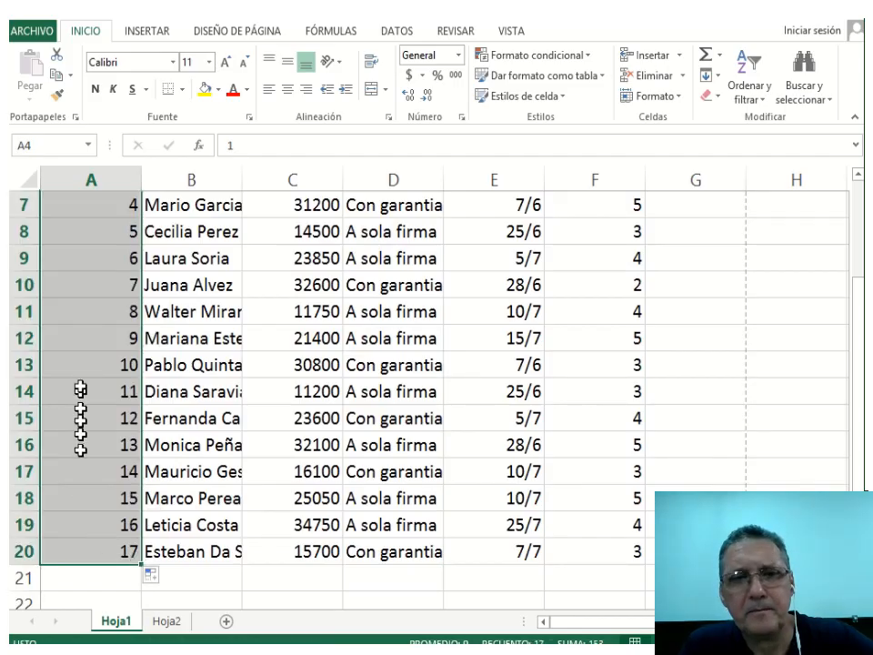
scroll(104, 441, up, 2)
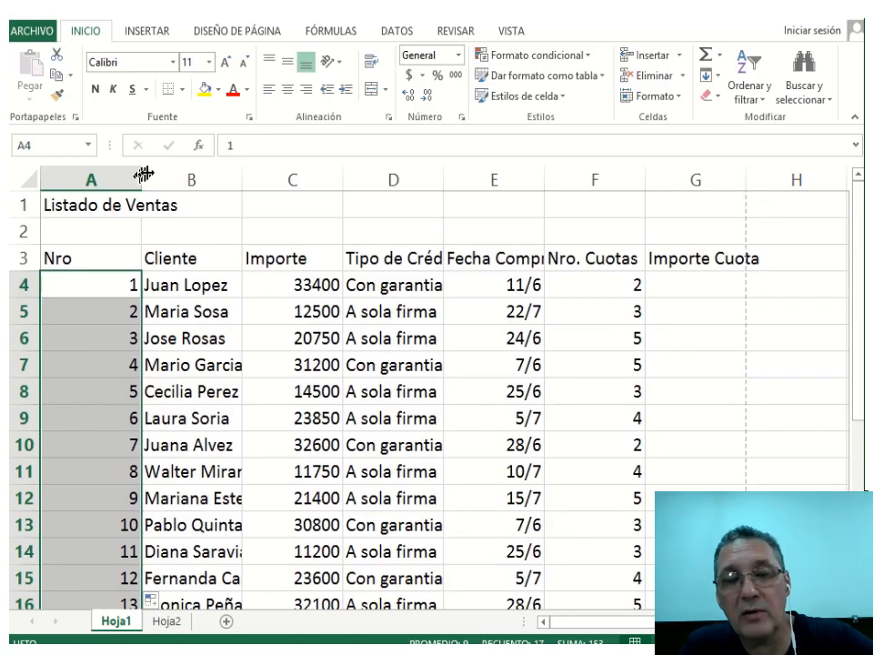
Narrow column A, widen column B for client names, and select Importe amounts C4:C20.
drag(148, 172, 83, 179)
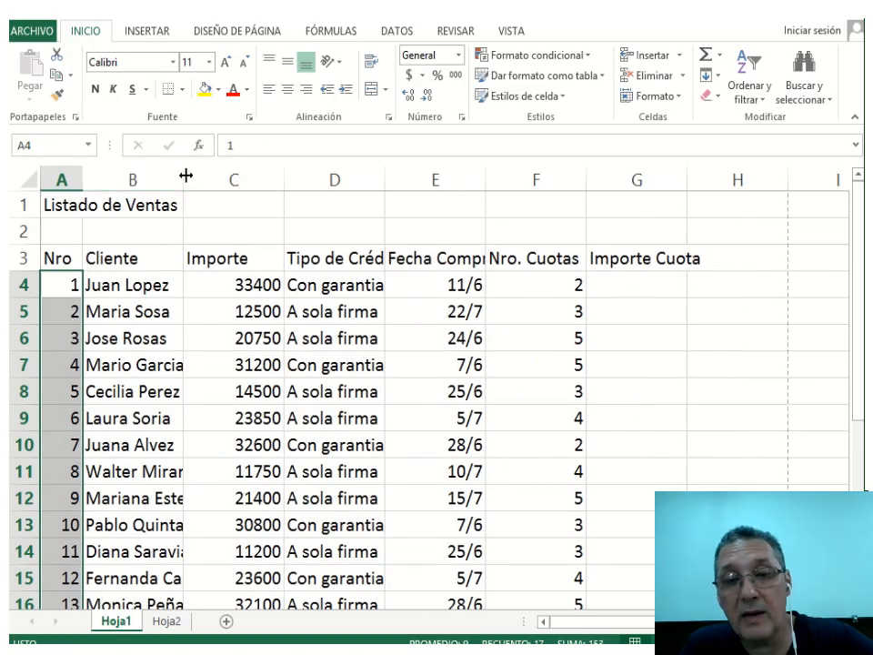
drag(184, 177, 257, 187)
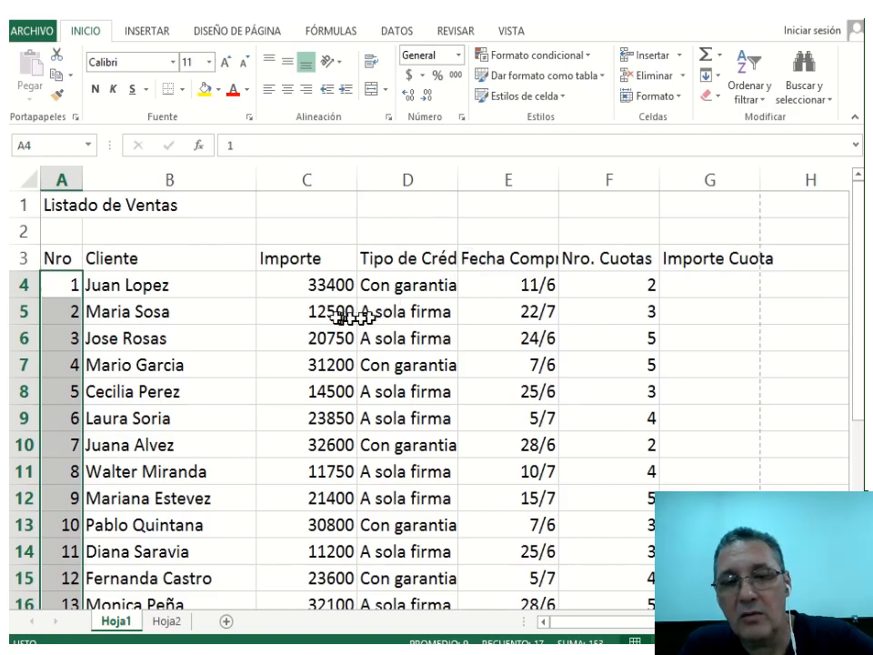
click(307, 289)
drag(309, 291, 310, 554)
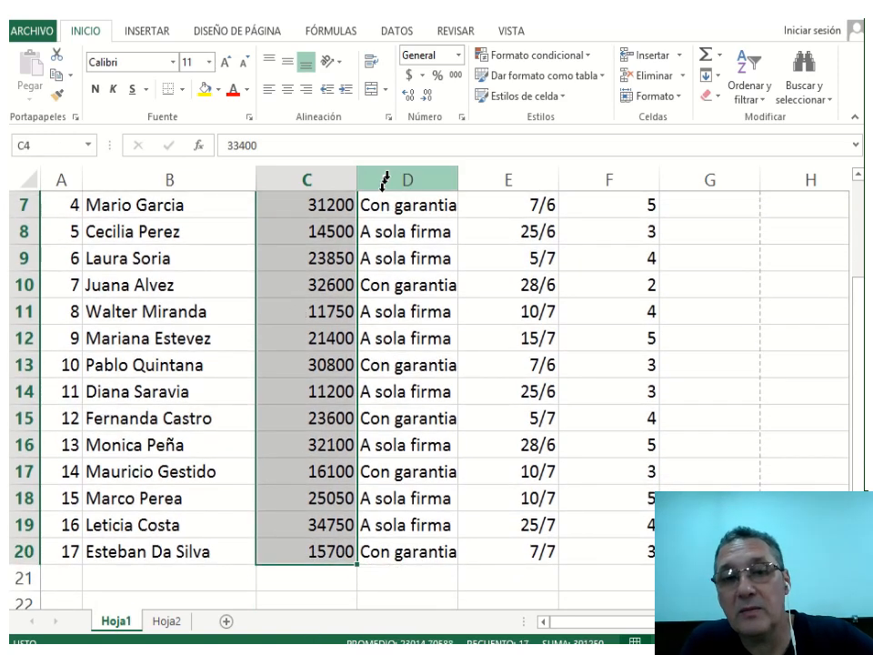
Apply Contabilidad format to the Importe amounts, widen columns C and D, and select the purchase dates.
click(409, 80)
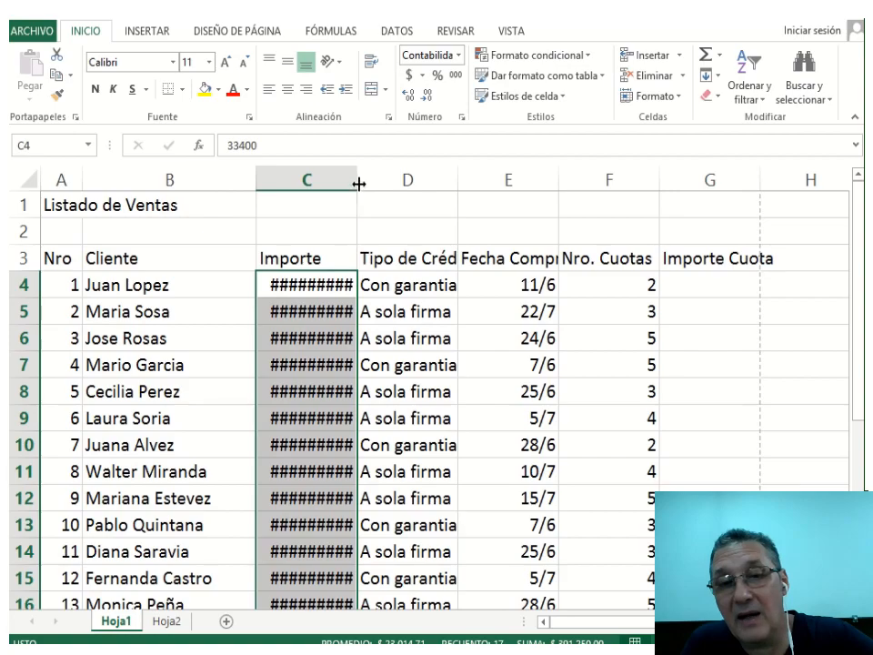
drag(359, 184, 390, 181)
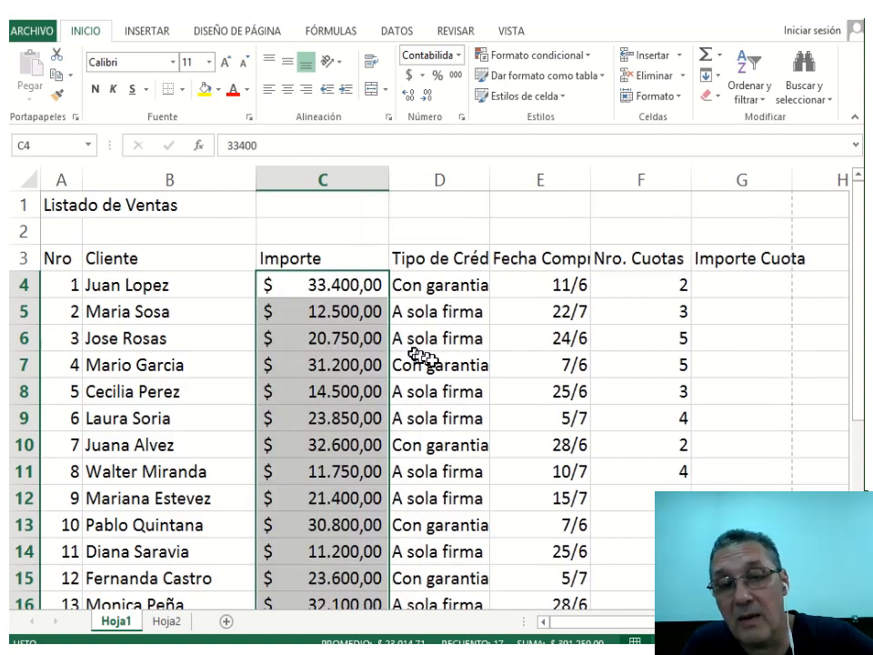
drag(489, 177, 508, 176)
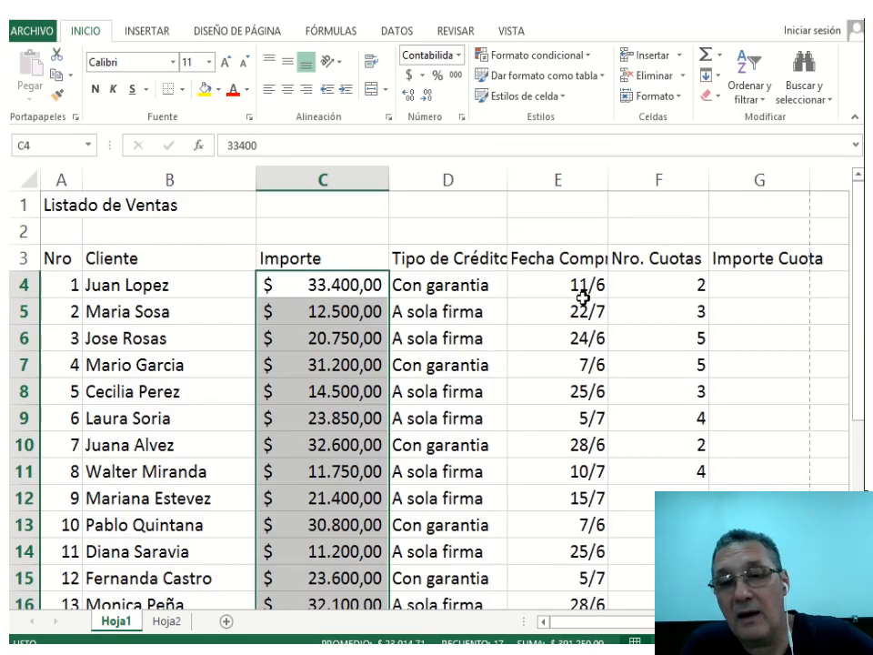
drag(581, 287, 569, 553)
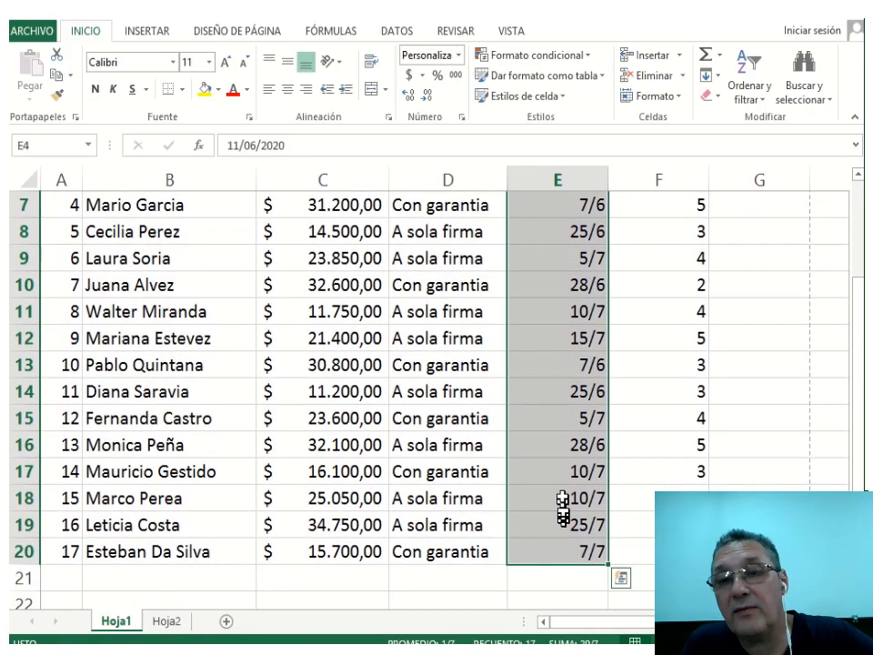
Format the Fecha Compra dates with the 14/03/2012 date style.
right_click(563, 368)
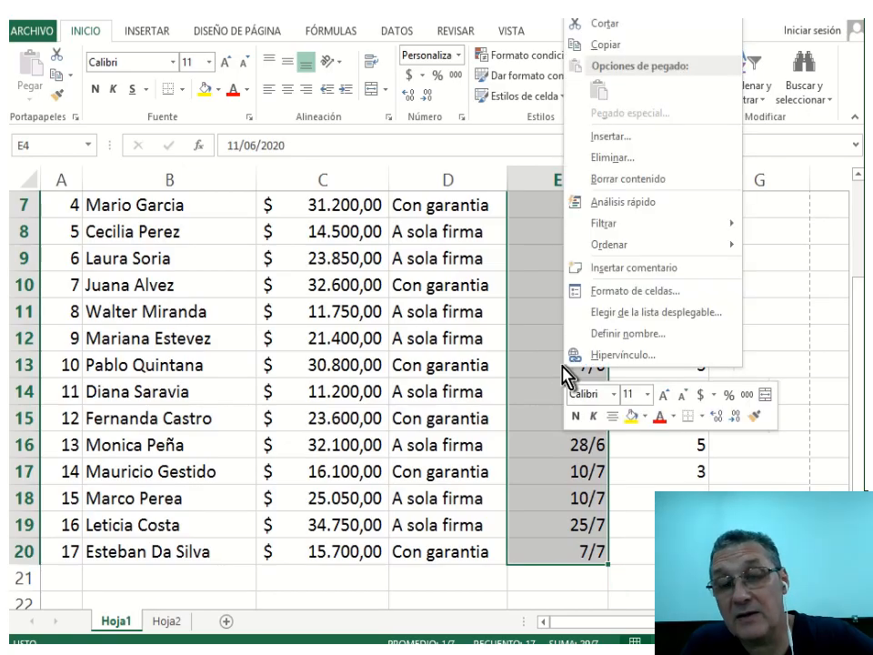
click(681, 291)
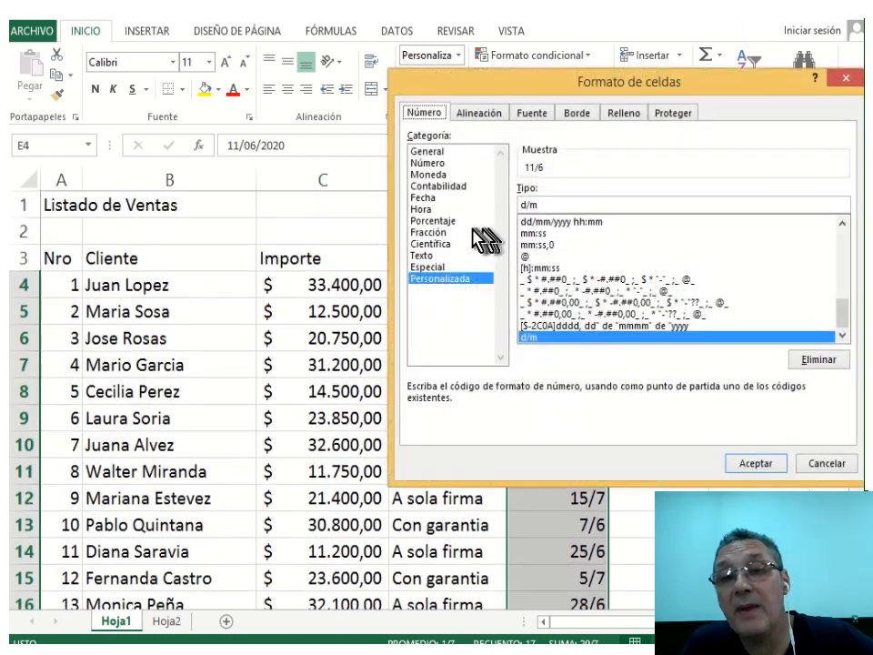
click(439, 198)
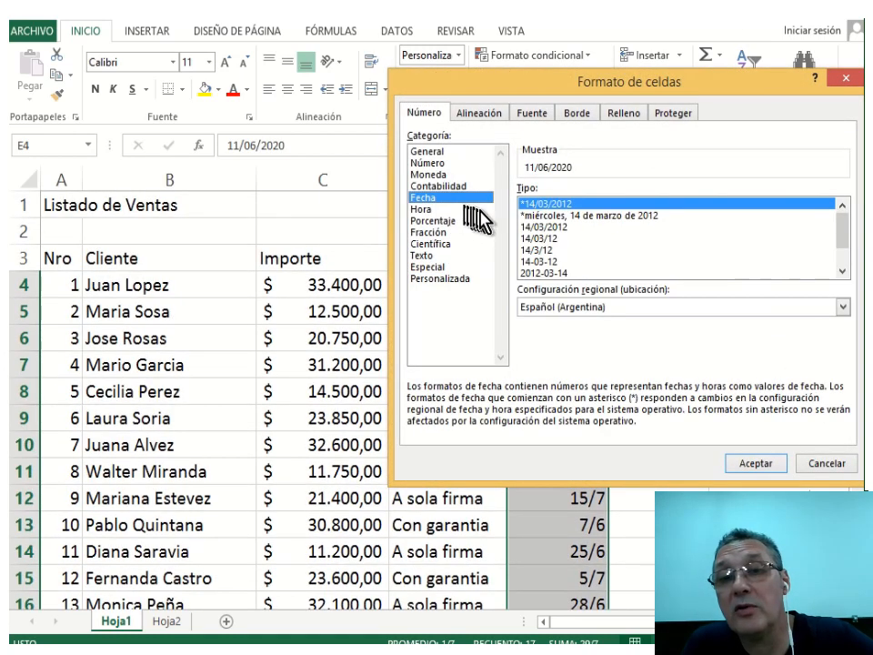
click(551, 238)
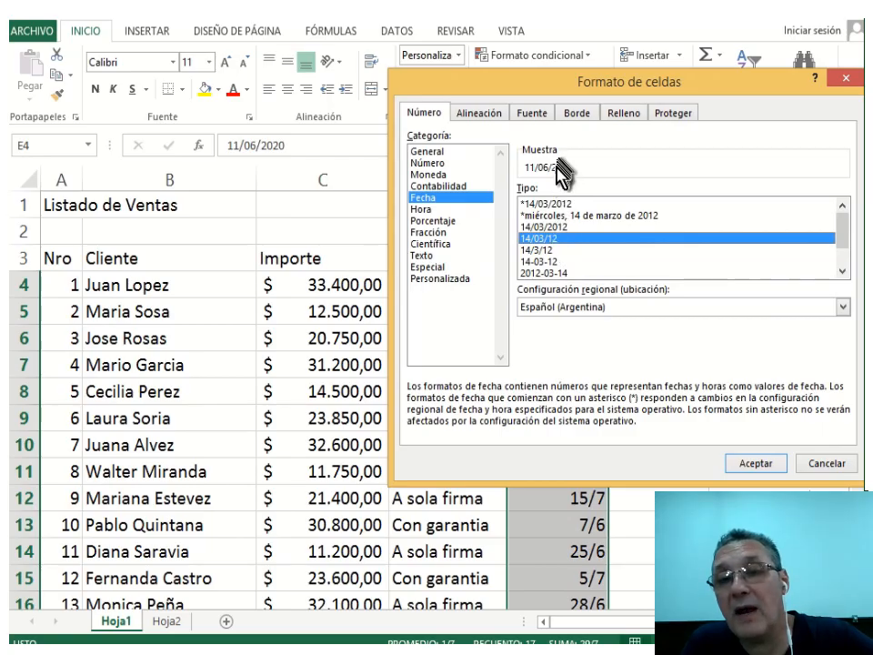
click(561, 227)
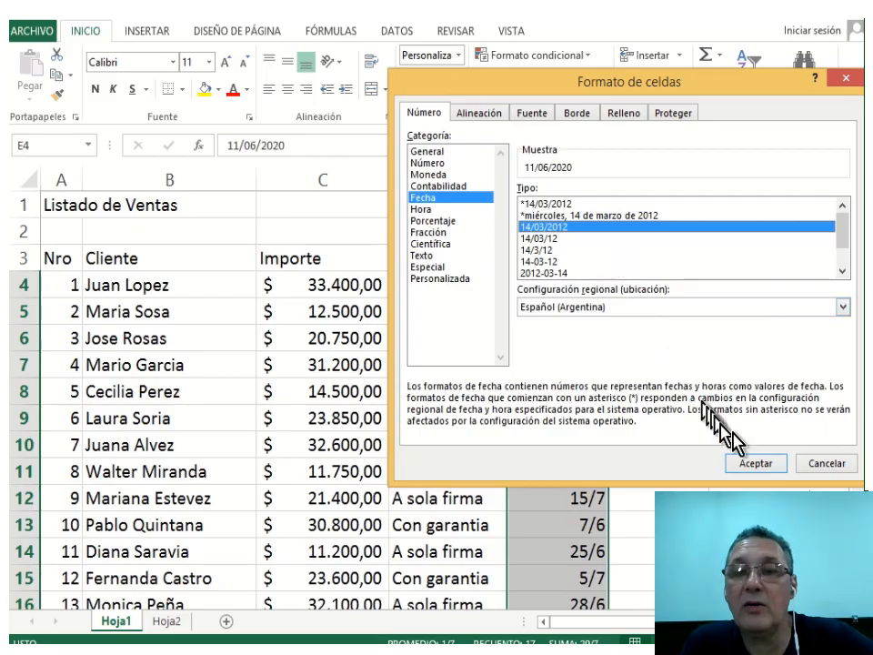
click(754, 463)
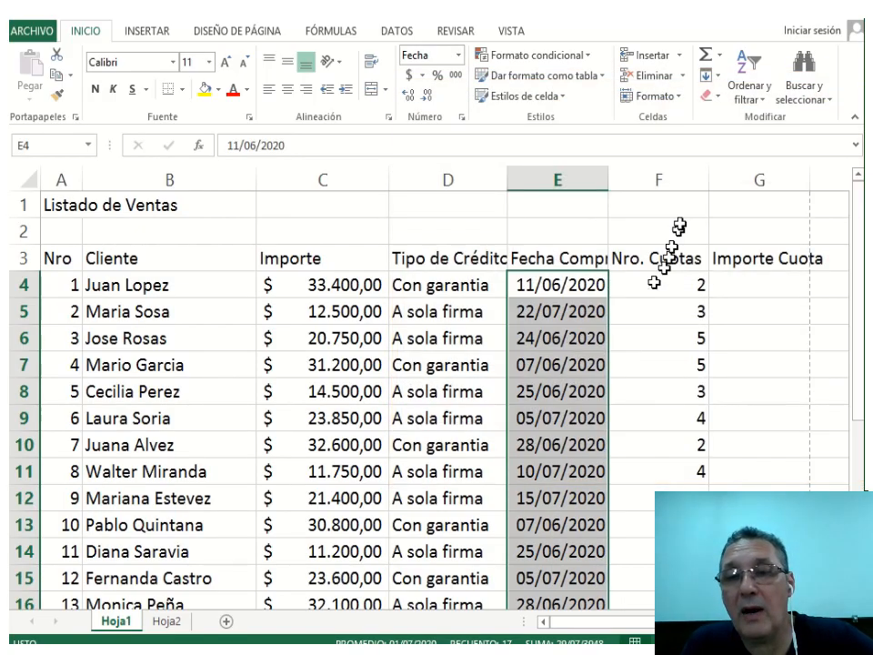
Narrow column F and select the row-3 table headers.
drag(707, 180, 674, 181)
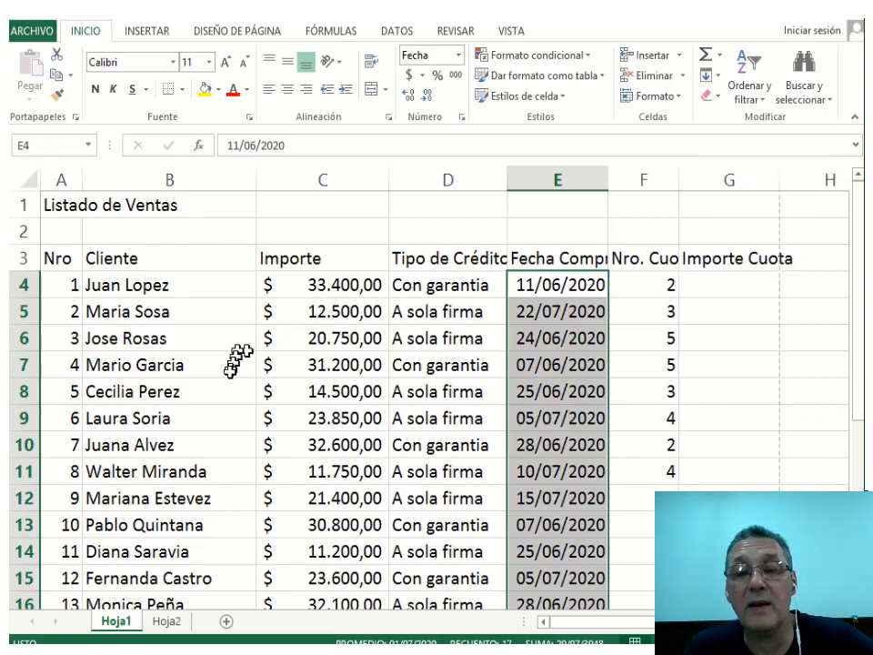
scroll(221, 370, down, 4)
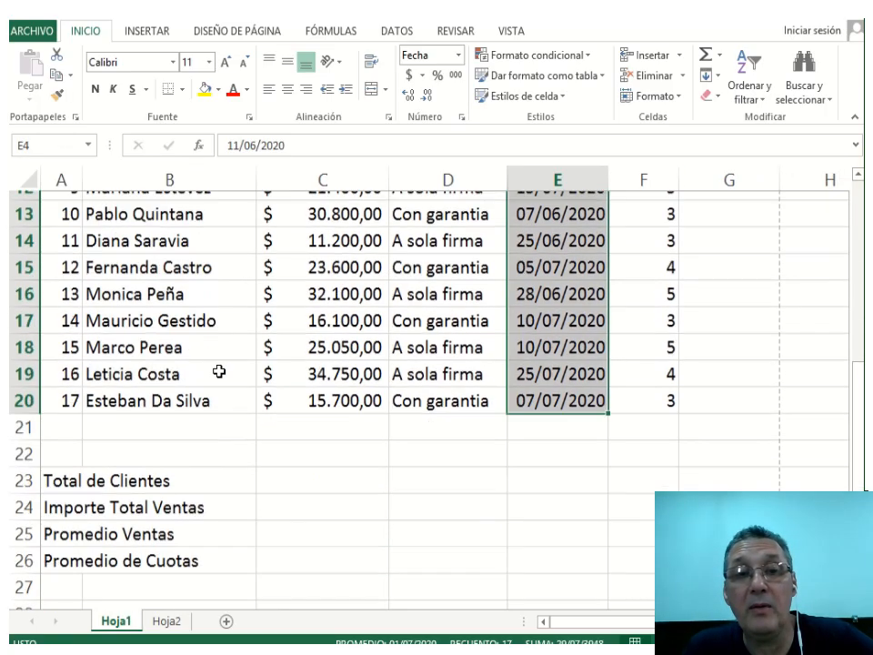
scroll(220, 370, up, 4)
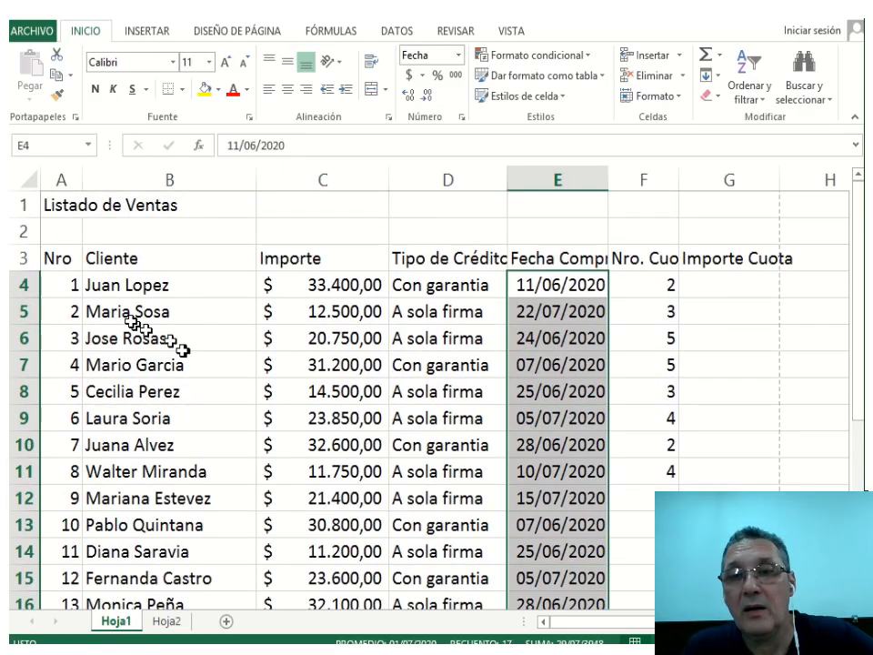
drag(61, 259, 701, 260)
Set the row-3 headers to Centrar horizontally and vertically with Ajustar texto turned on.
right_click(707, 261)
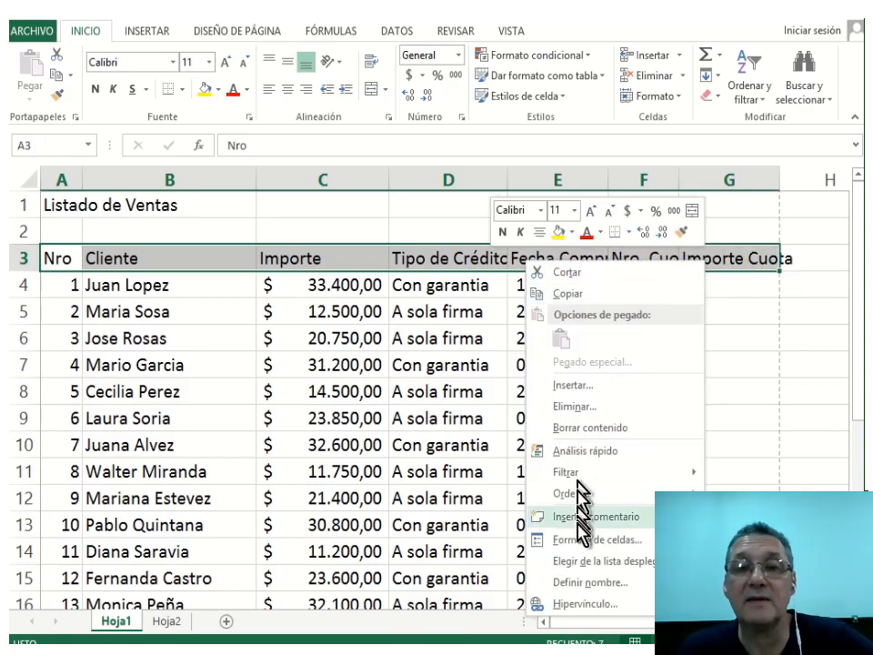
click(648, 540)
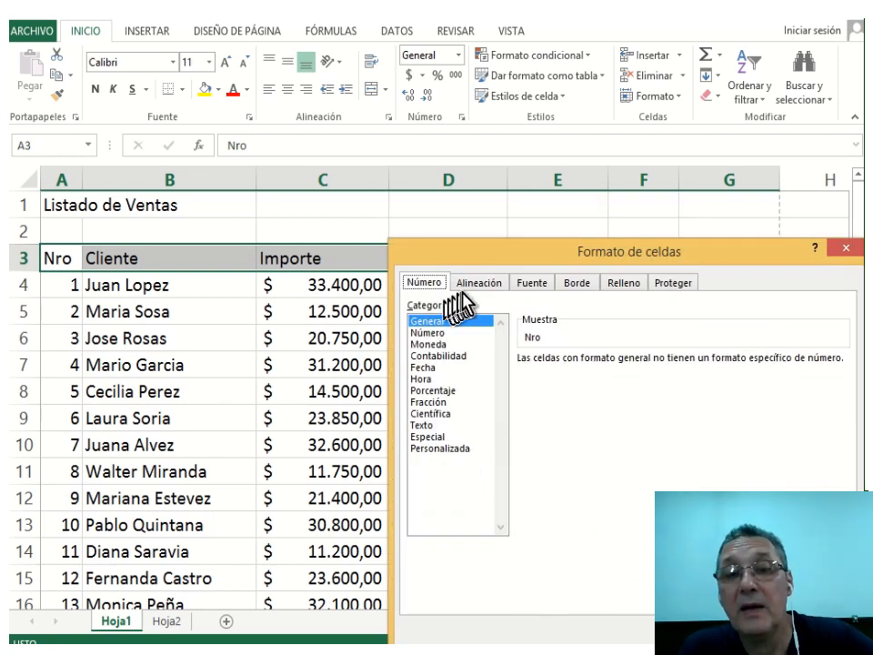
click(481, 286)
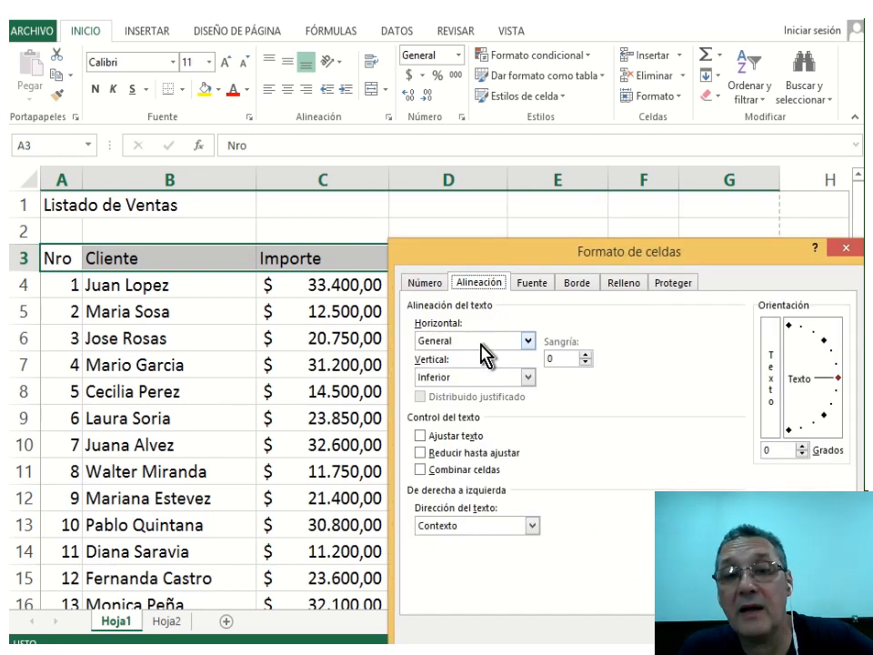
click(481, 342)
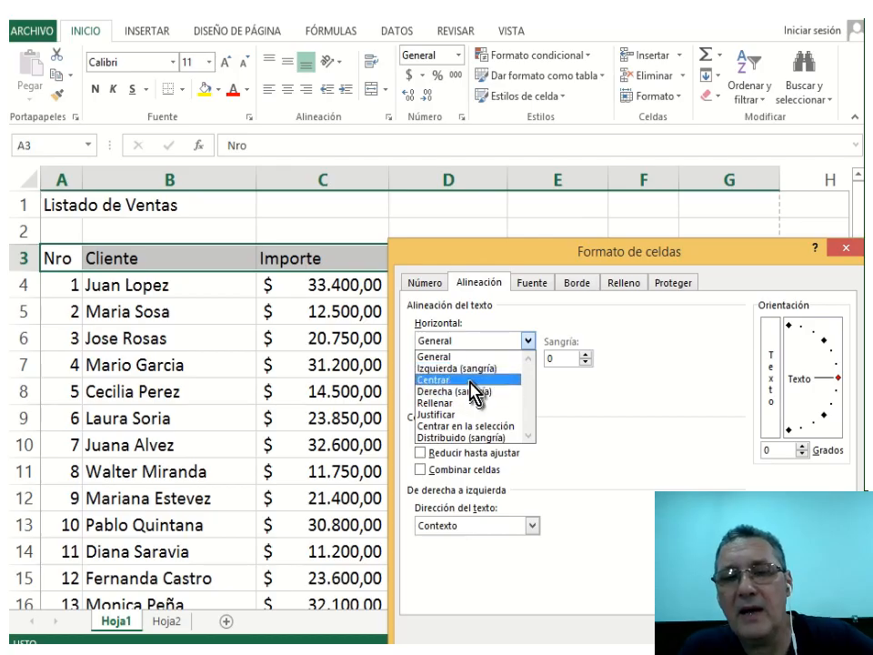
click(471, 380)
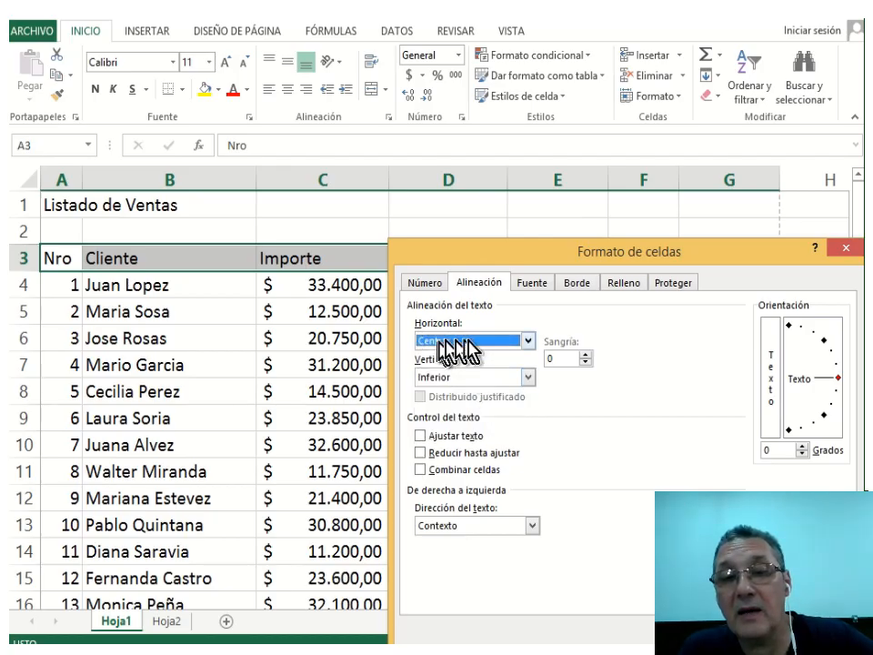
click(527, 378)
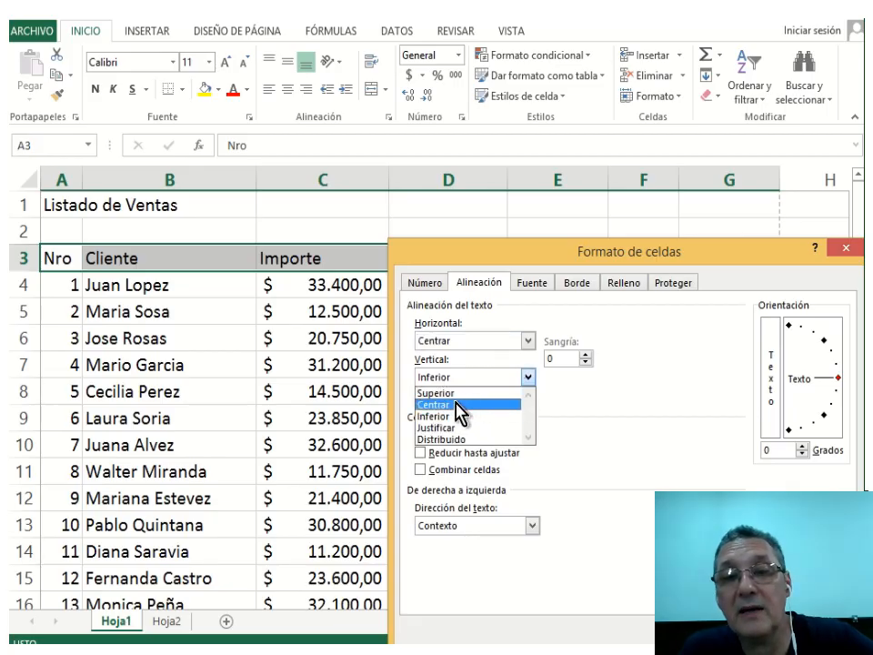
click(455, 403)
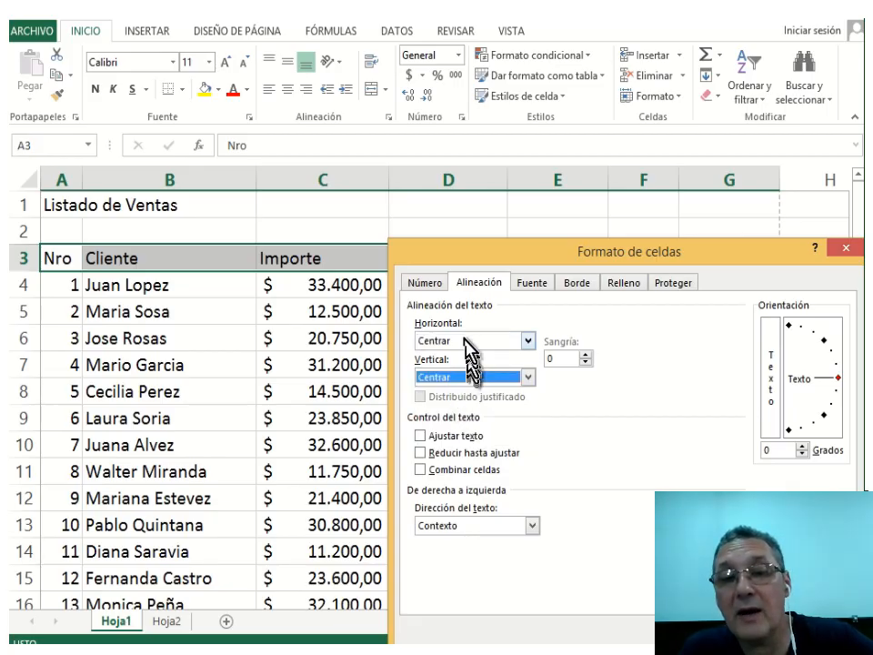
click(423, 438)
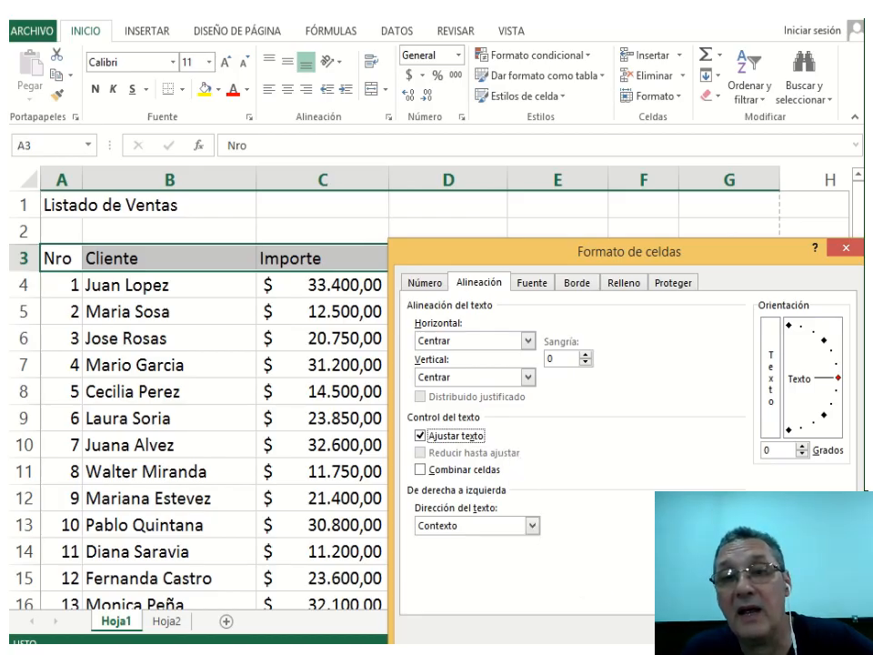
key(Return)
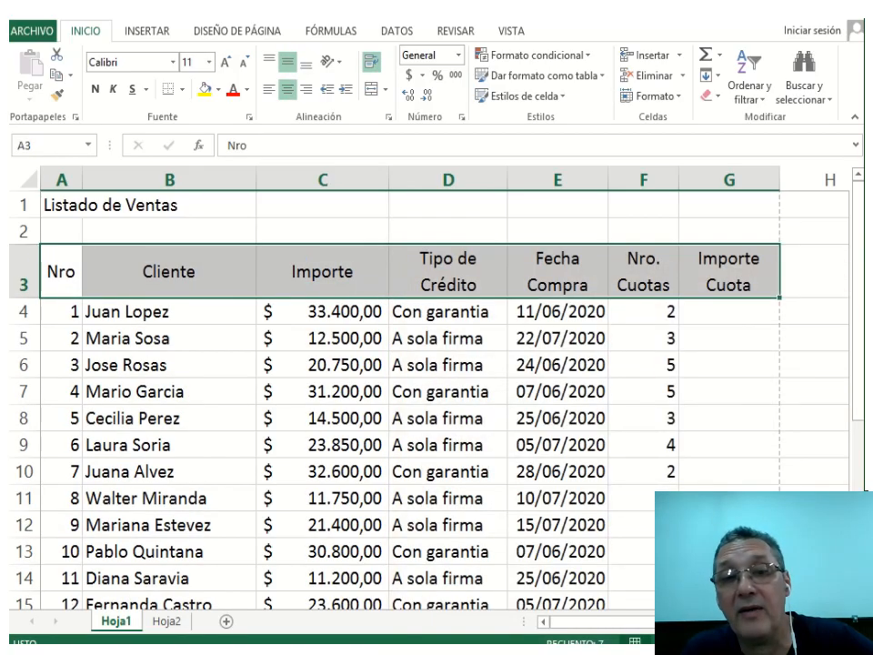
Fill the header row yellow and make the title red, bold Arial Black size 22.
click(204, 89)
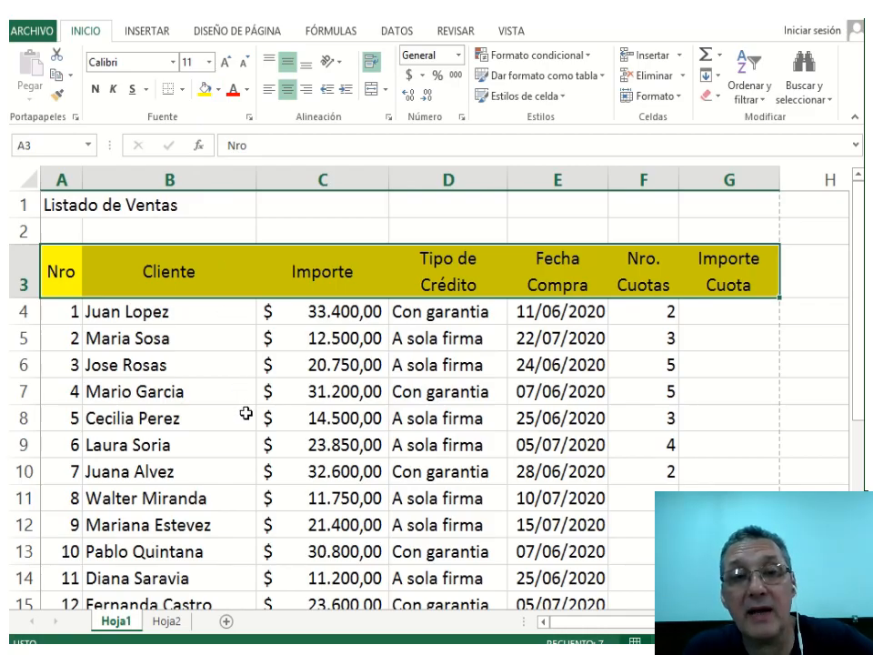
click(70, 204)
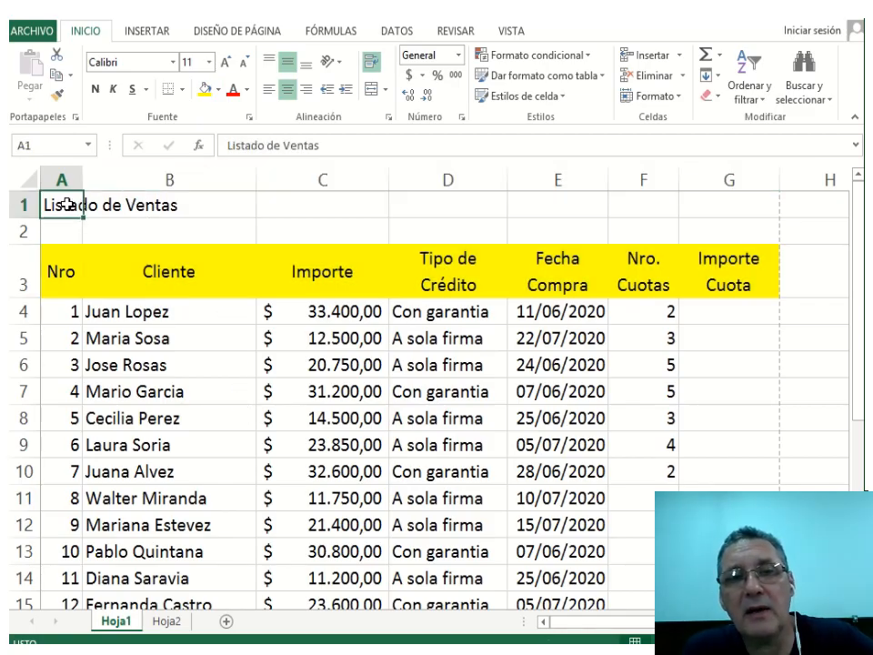
click(219, 89)
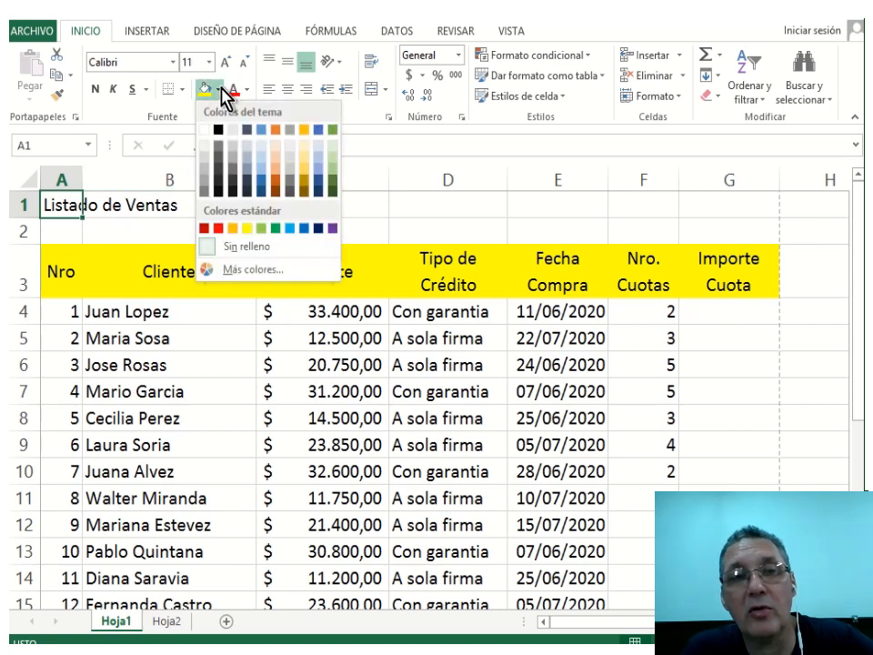
click(231, 95)
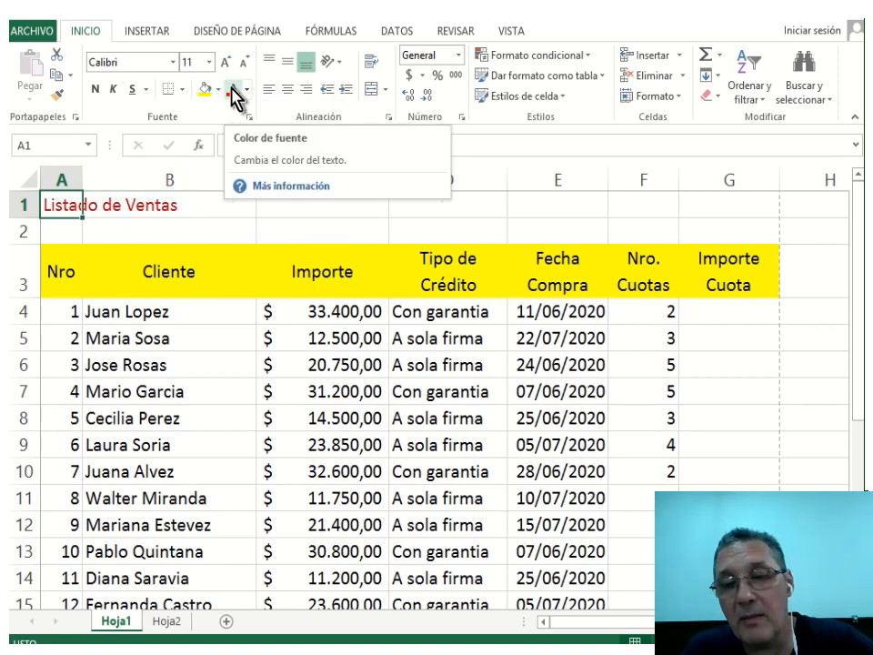
click(95, 89)
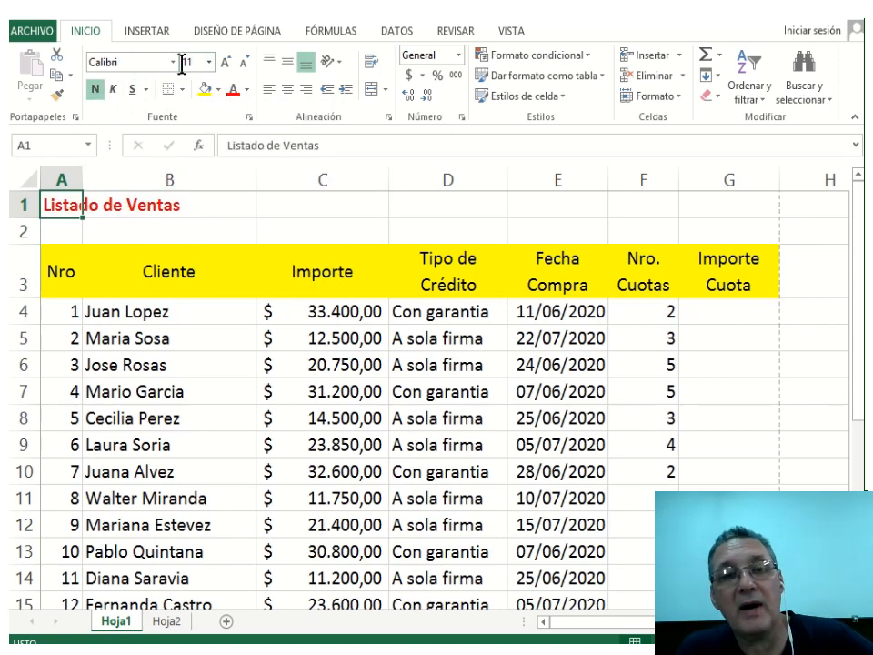
click(173, 62)
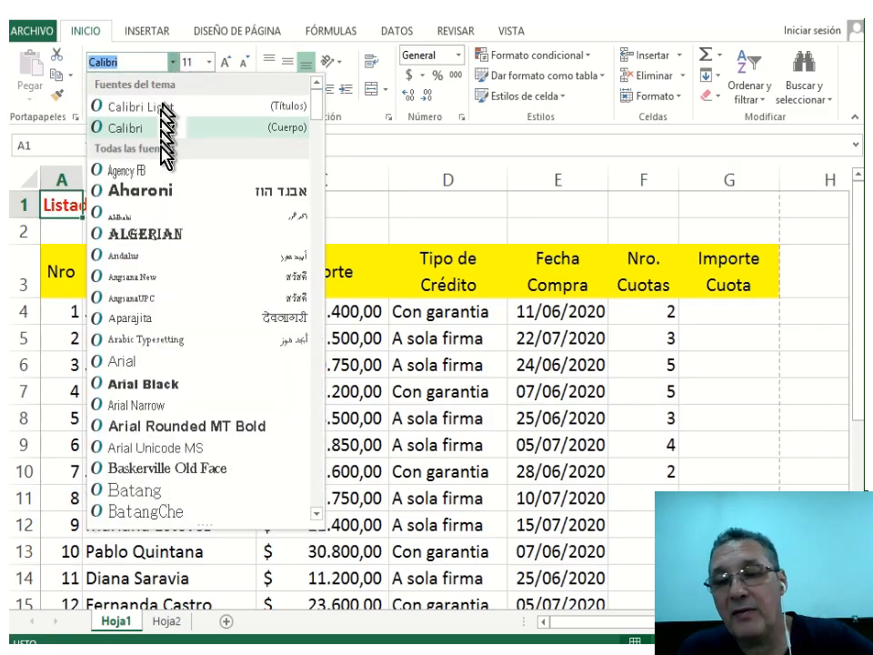
click(158, 380)
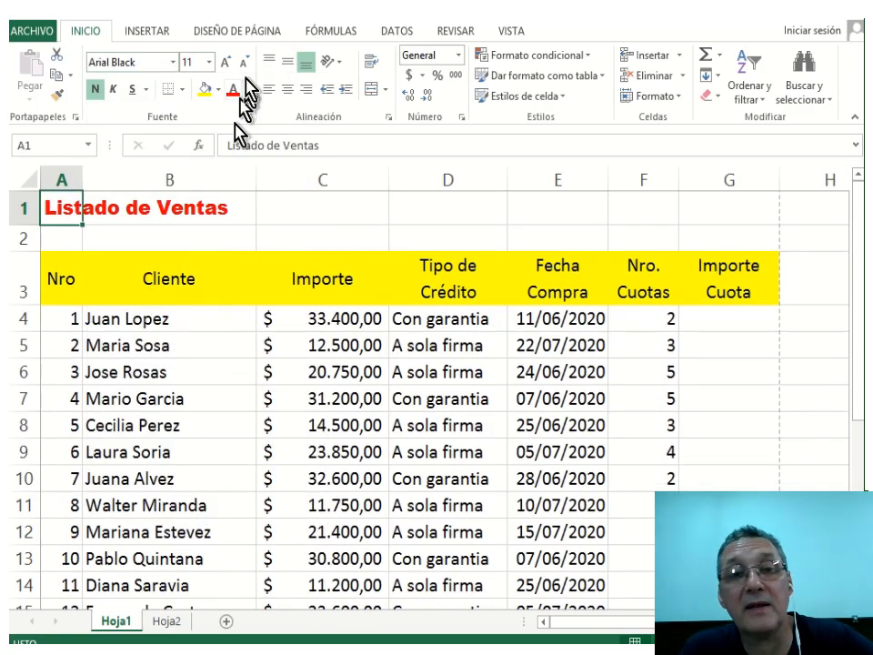
click(210, 61)
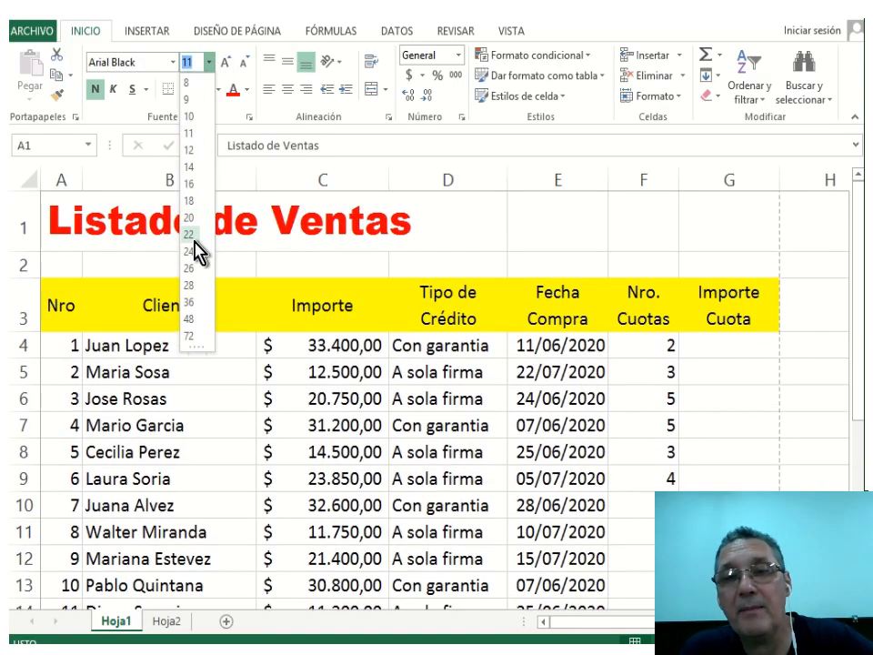
click(194, 235)
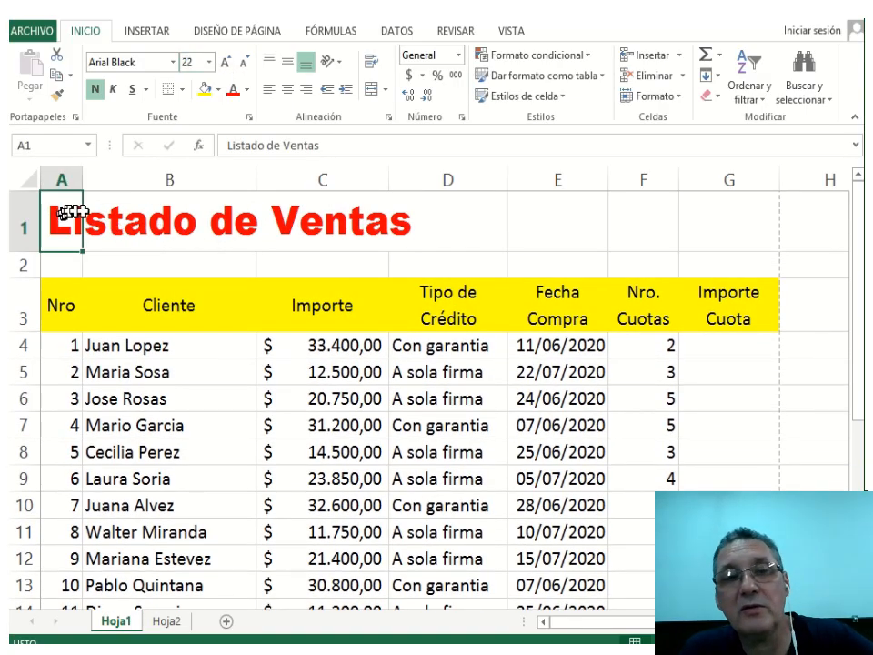
Merge and centre the title across A1:G1 and underline it.
drag(72, 213, 711, 228)
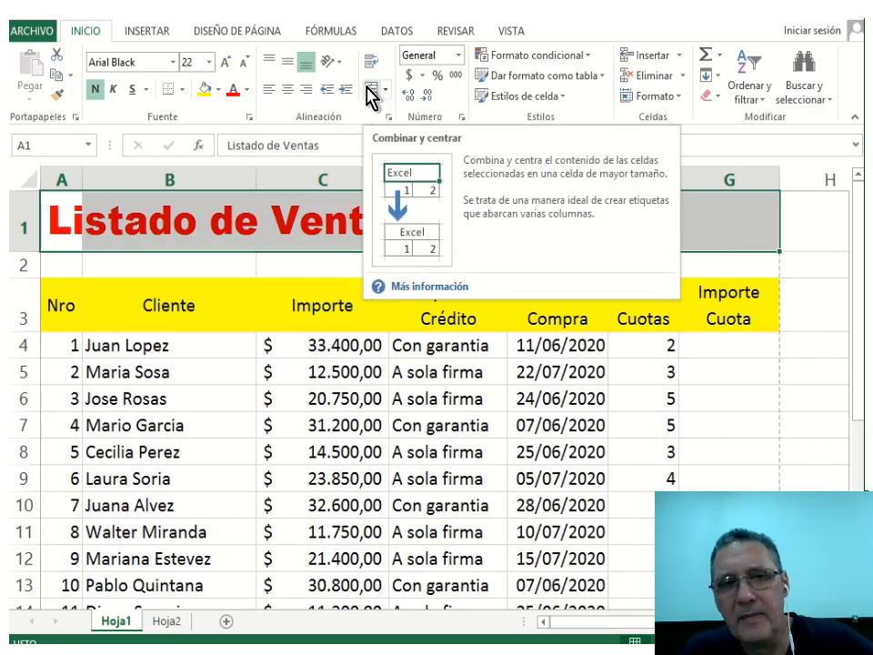
click(371, 91)
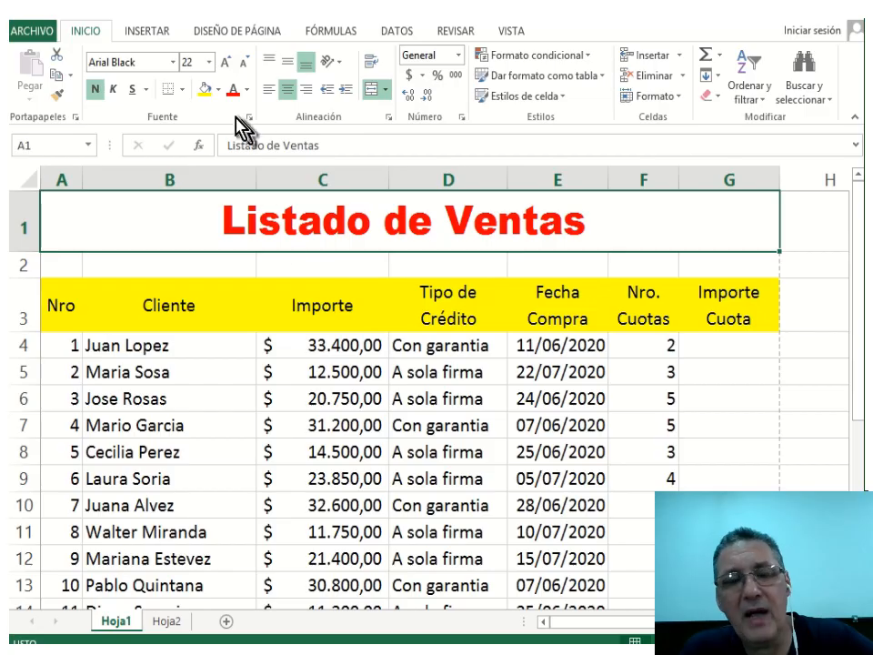
click(132, 89)
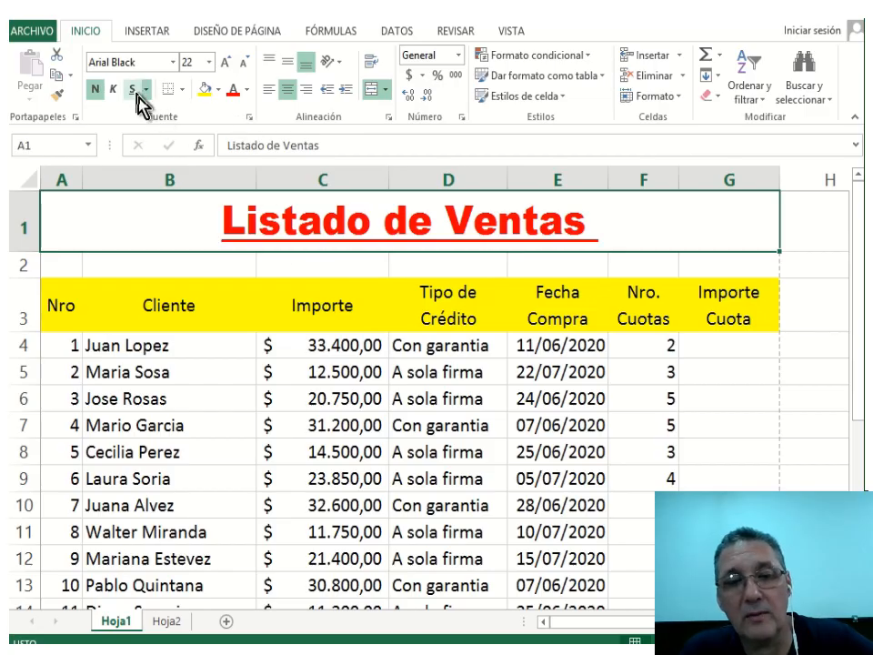
click(259, 405)
scroll(273, 416, down, 4)
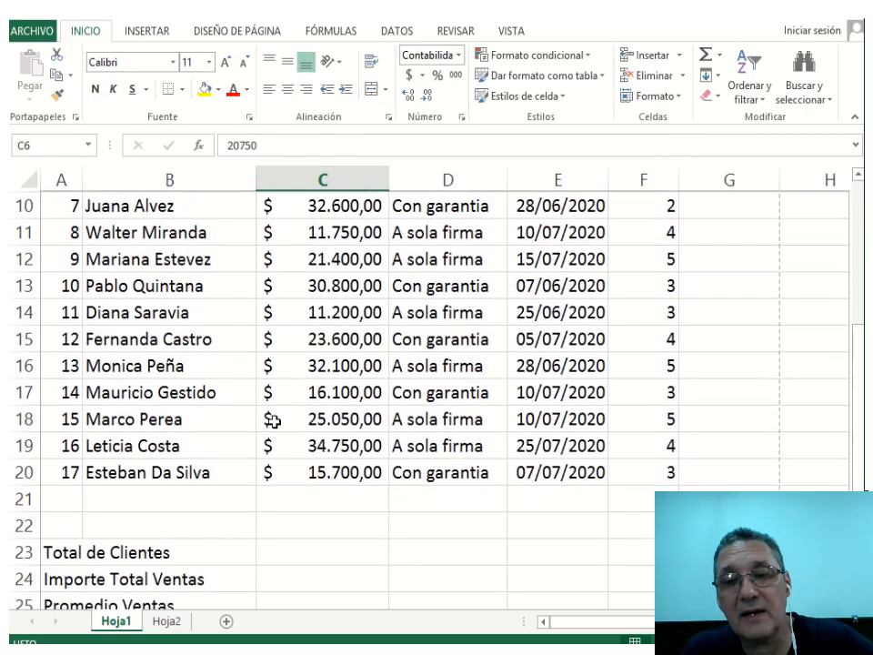
scroll(273, 418, up, 4)
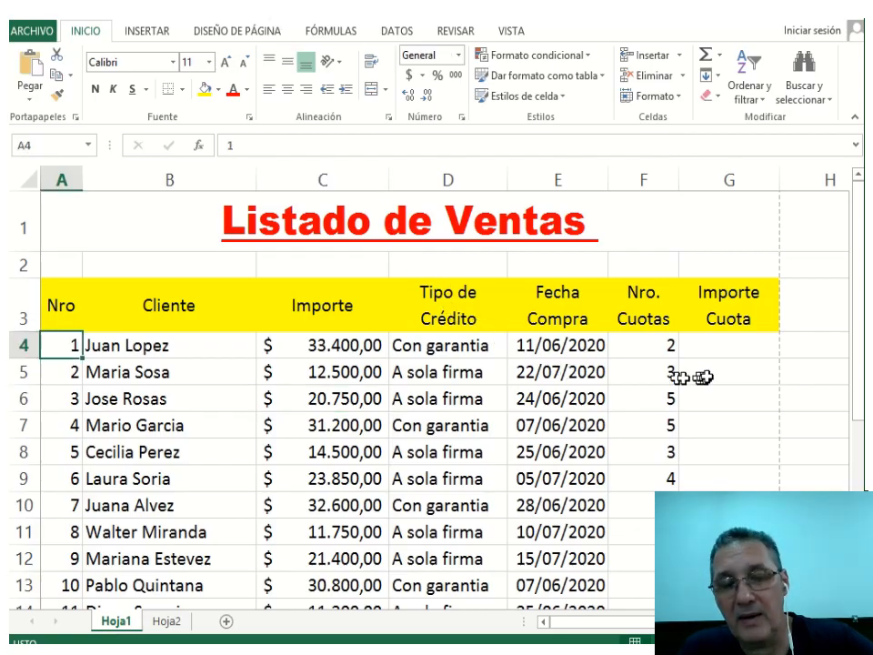
click(732, 345)
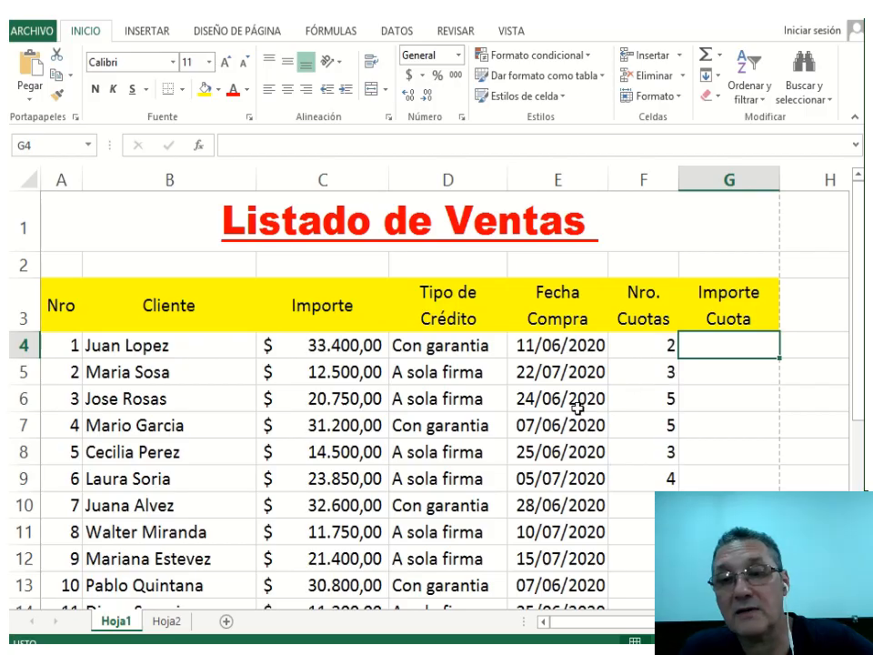
Paste the pink Cálculo (Dividir) arrow note over columns D and E.
key(ctrl+v)
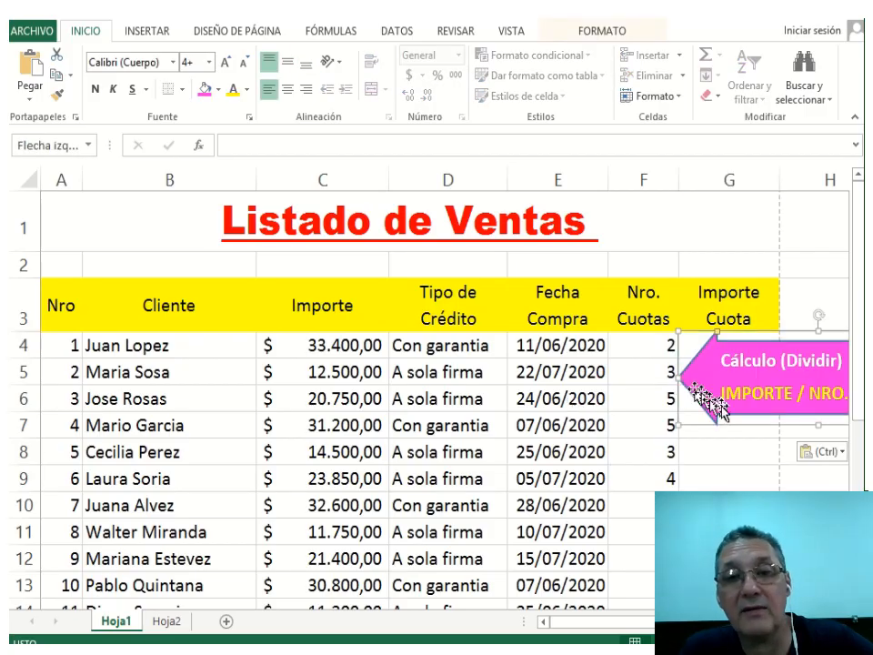
drag(741, 427, 439, 394)
click(304, 341)
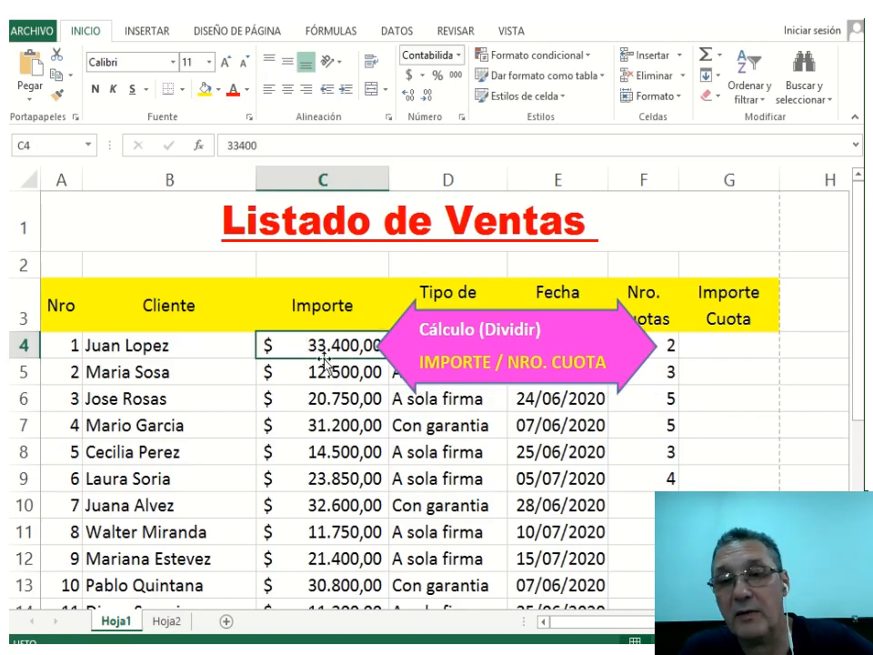
click(671, 345)
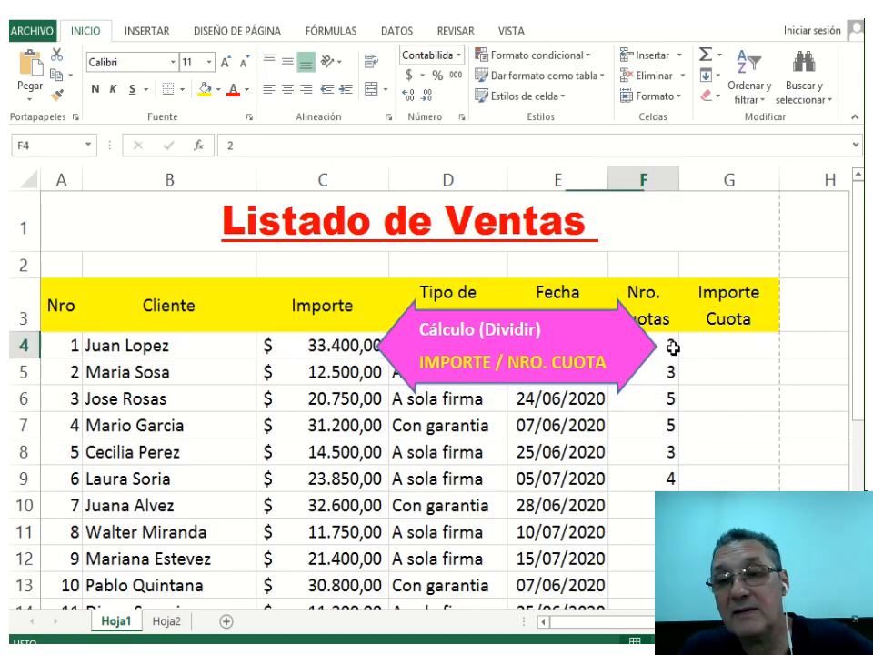
Enter instalment formulas =+C4/F4 in G4 and =+C5/F5 in G5.
click(715, 349)
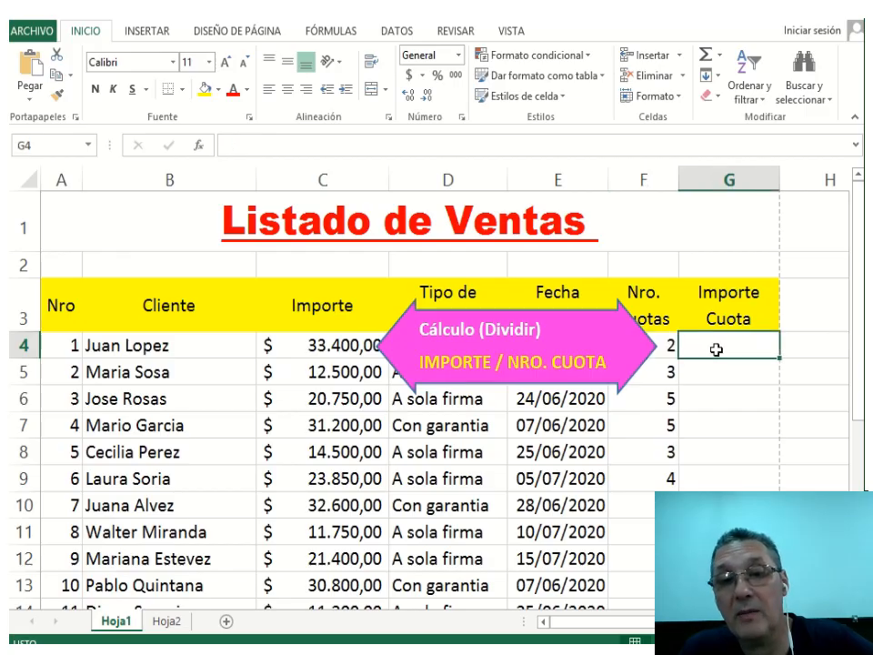
text(+)
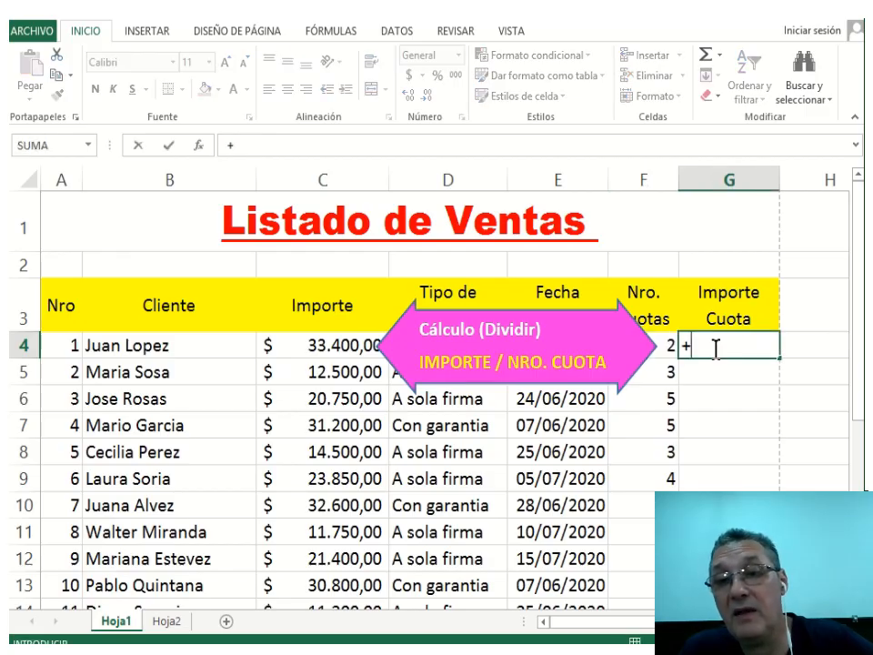
click(323, 345)
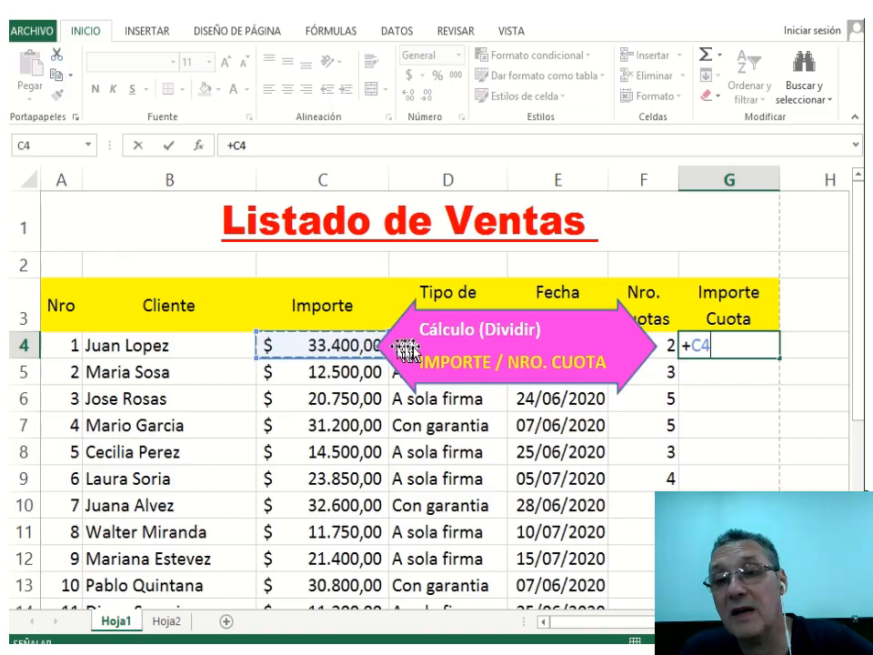
text(/)
click(665, 343)
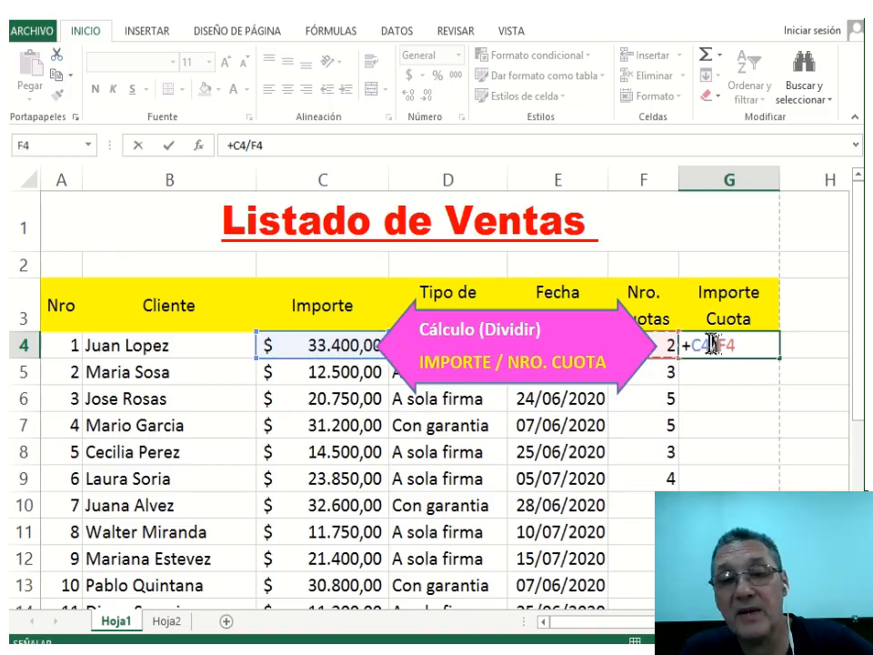
key(Return)
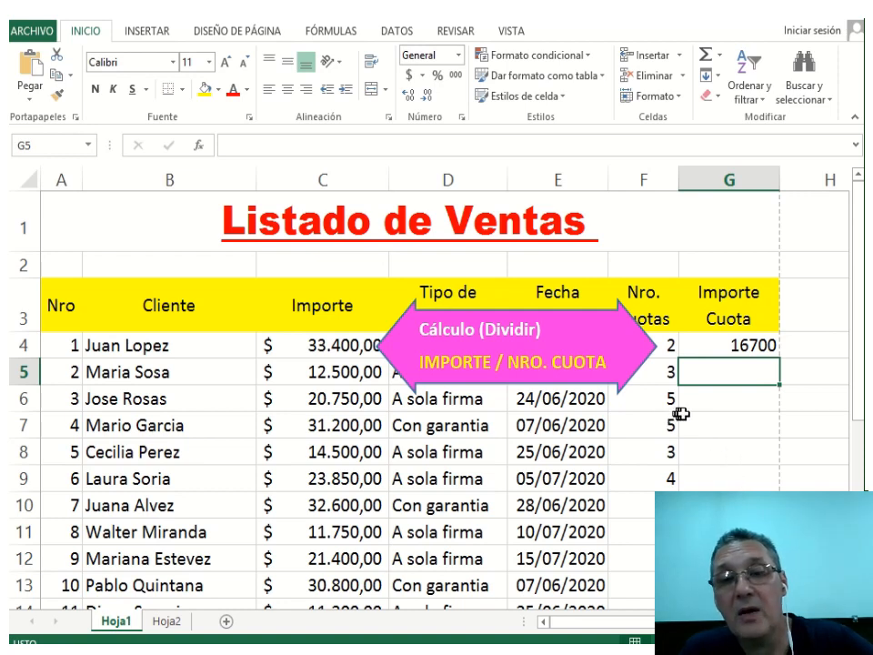
text(+)
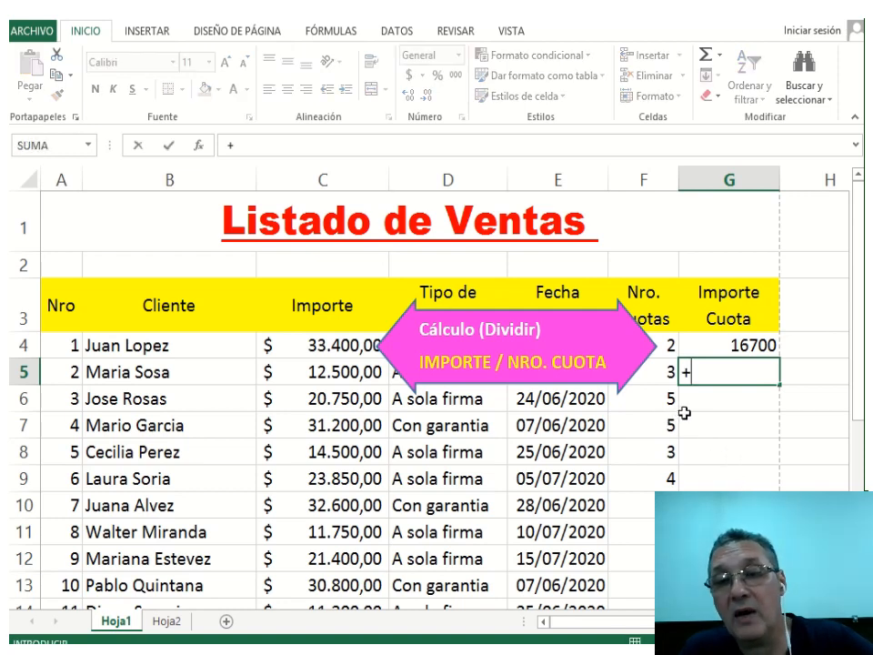
click(334, 371)
text(/)
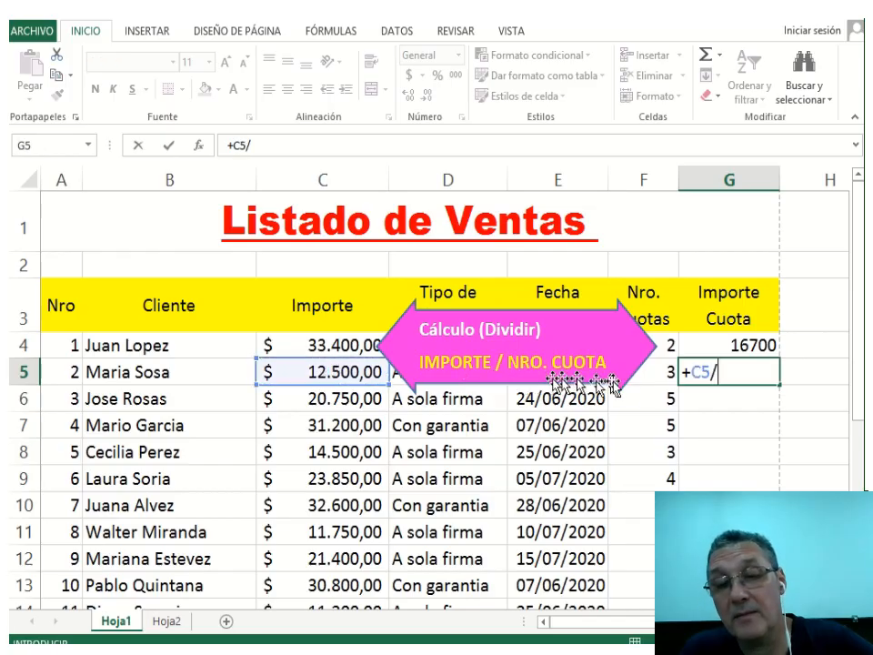
click(670, 370)
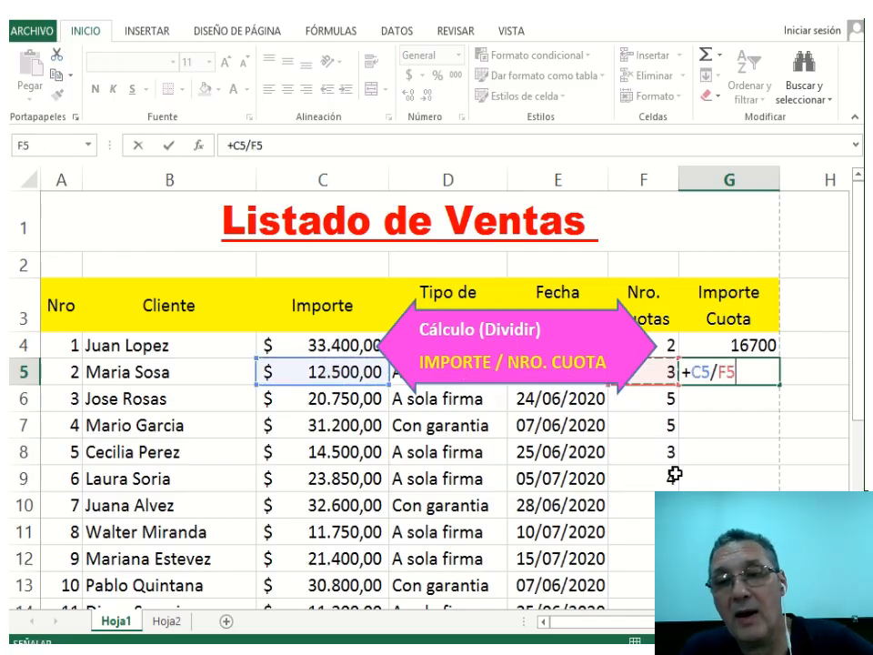
key(Return)
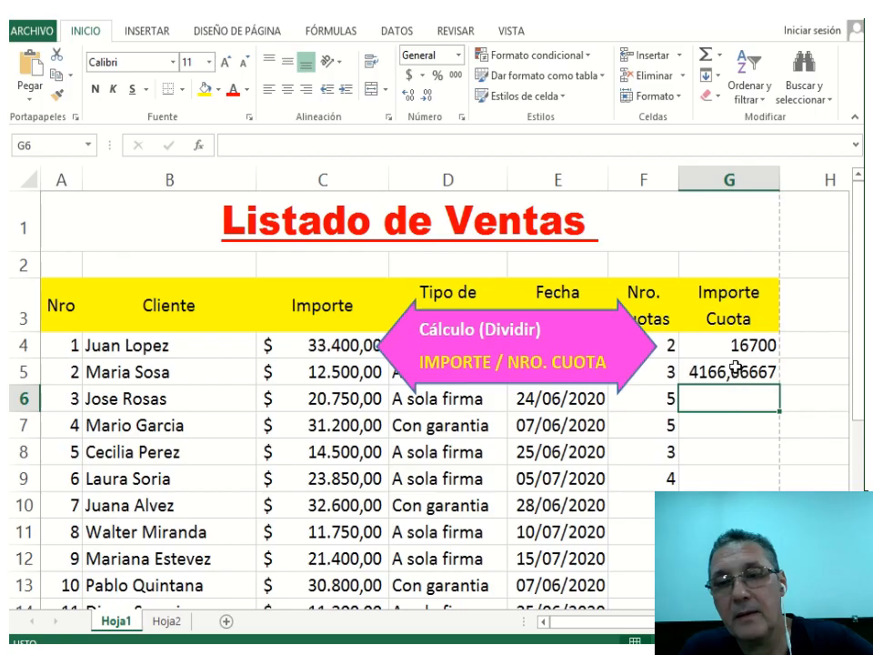
click(735, 367)
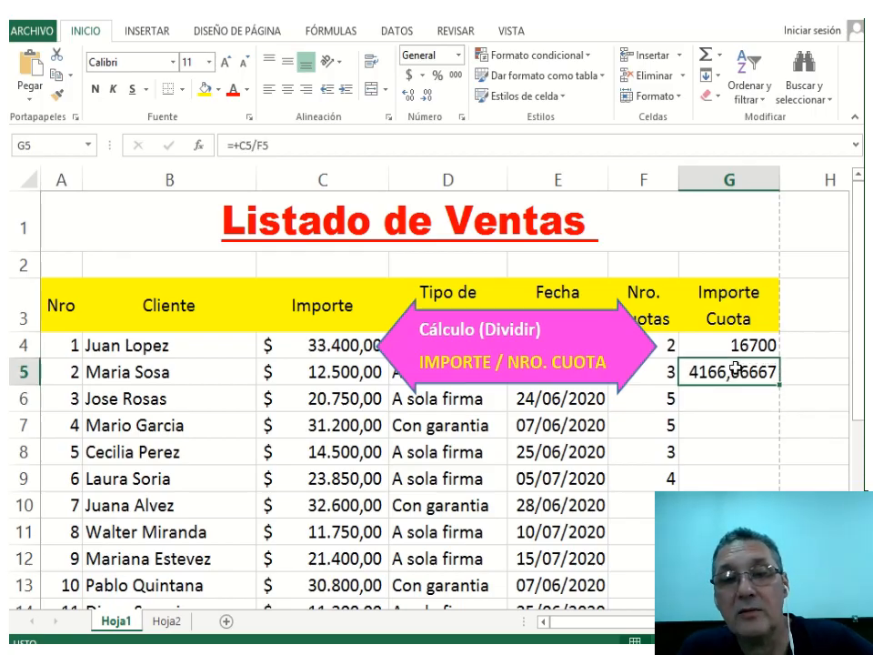
Enter the formula =+C6/E6 in G6.
click(742, 401)
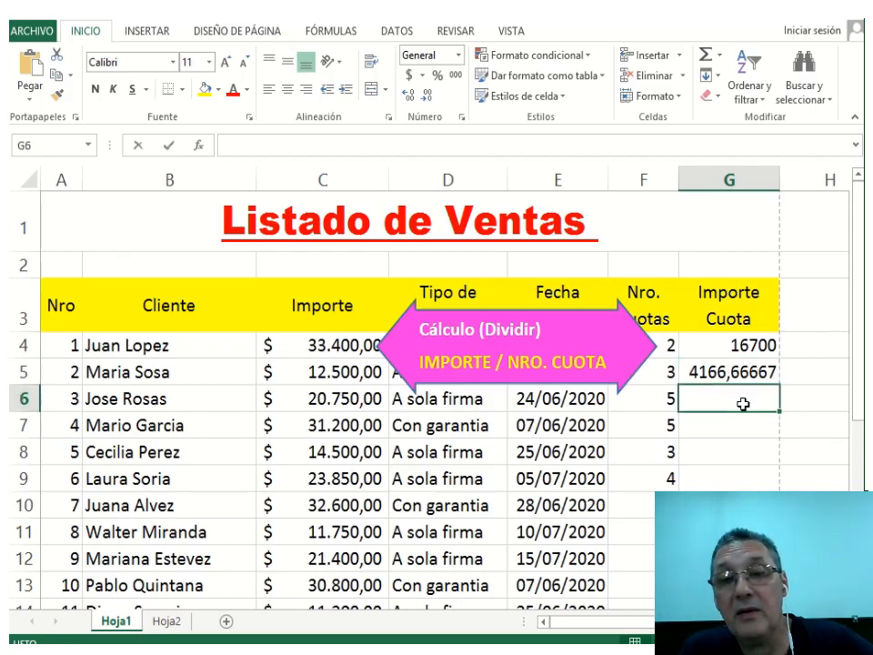
text(+)
click(323, 399)
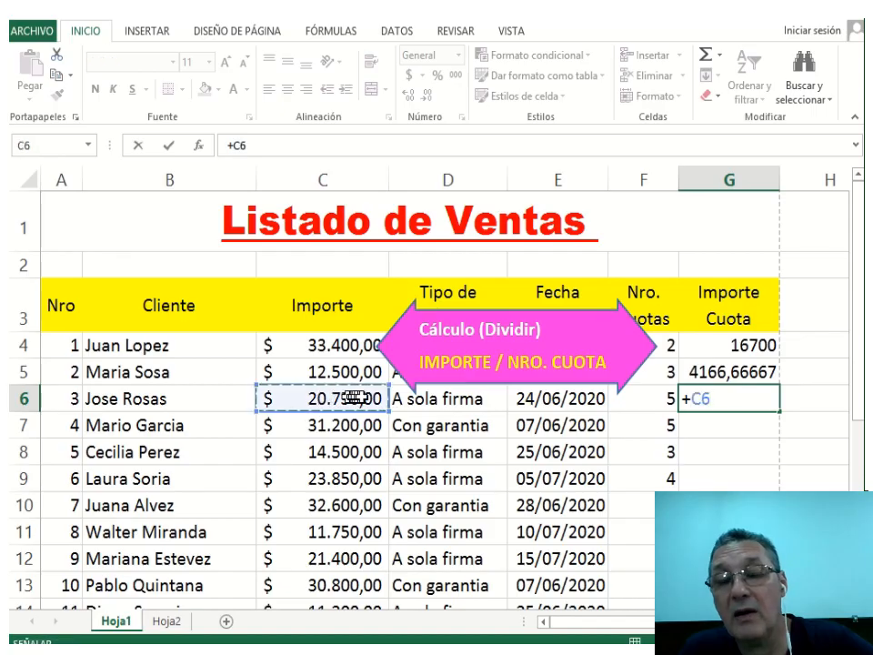
text(/)
click(532, 402)
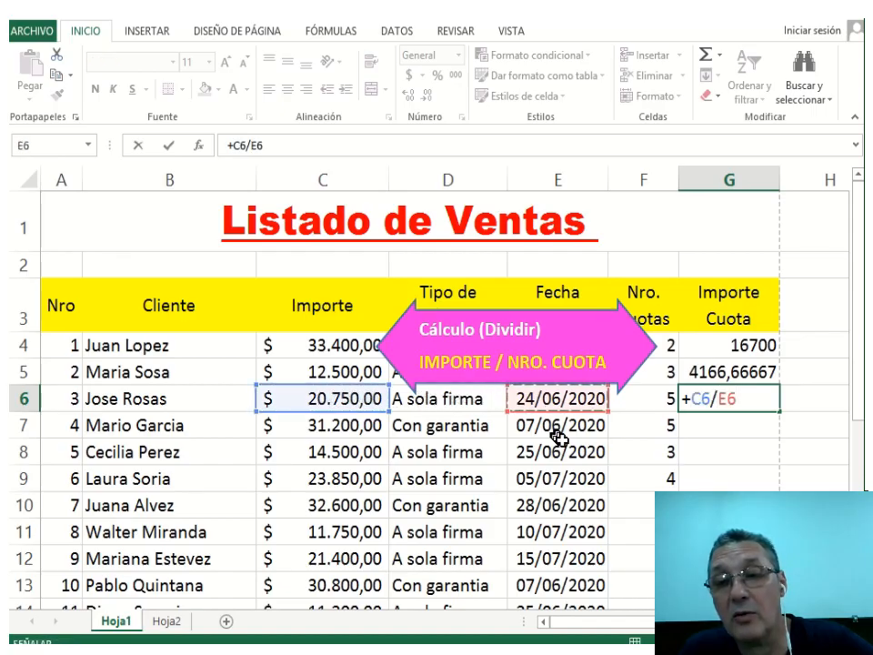
key(Return)
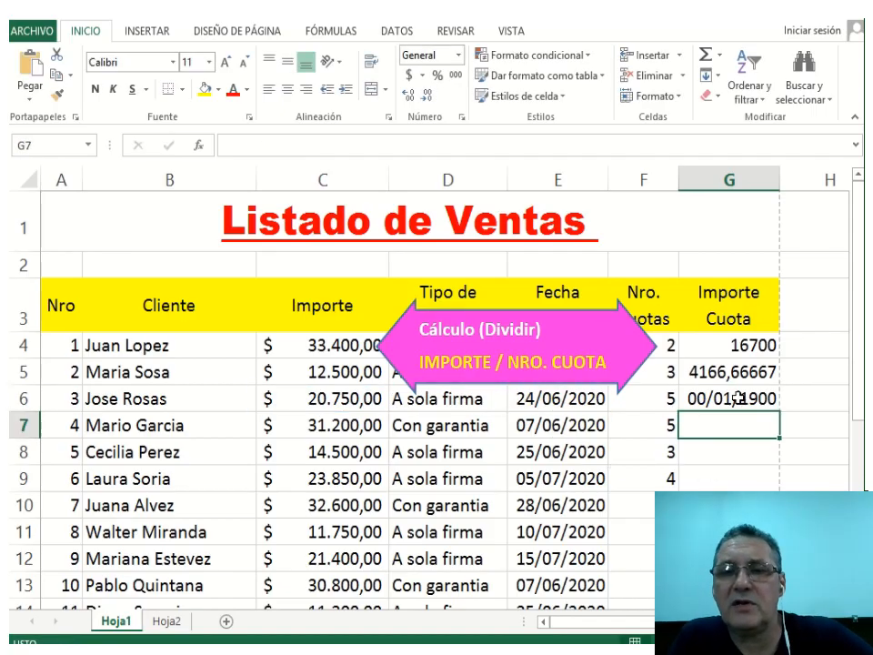
Apply thousands style to G6 and fix its formula to =+C6/F6, showing 4.150,00.
click(744, 400)
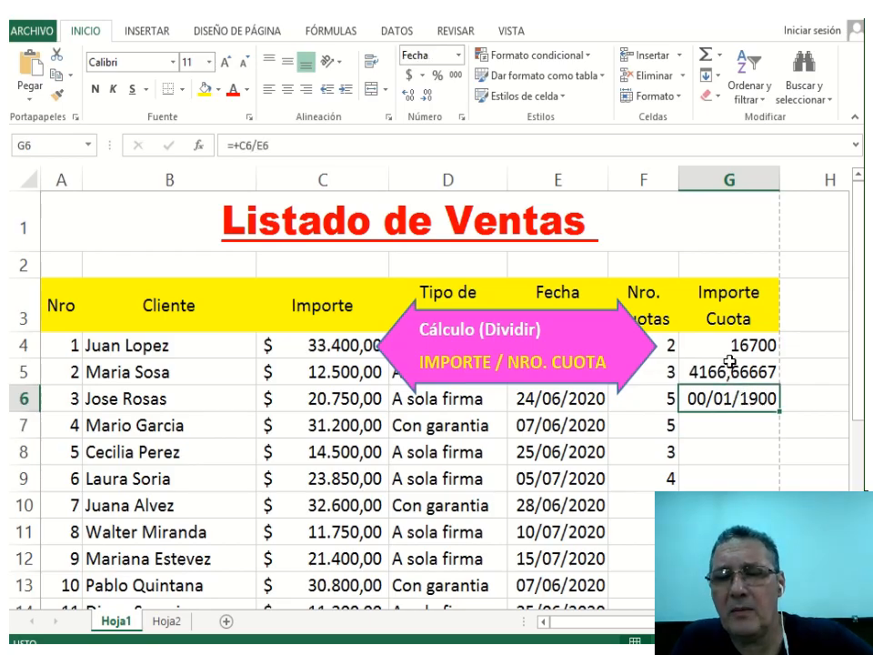
click(455, 75)
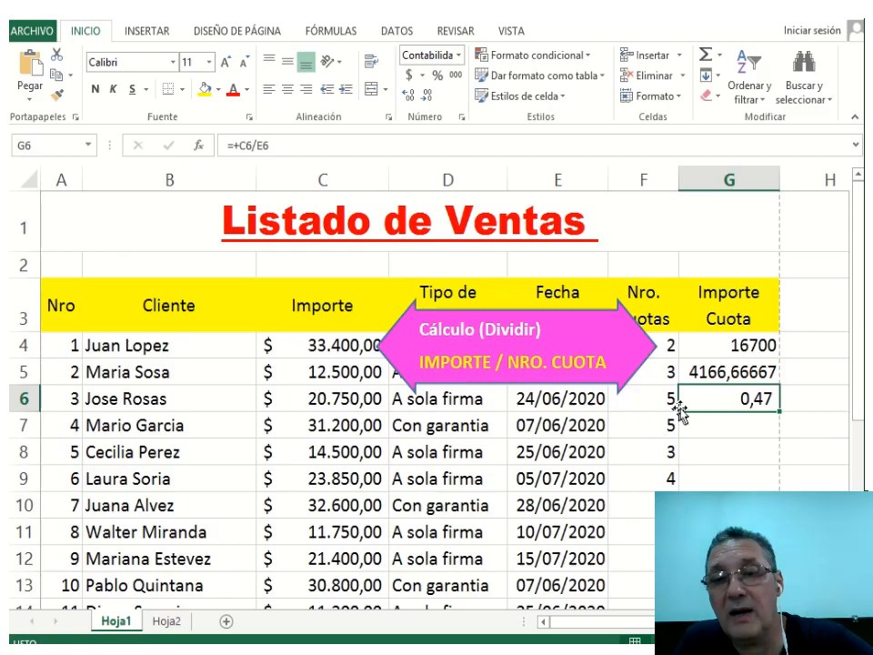
double_click(726, 398)
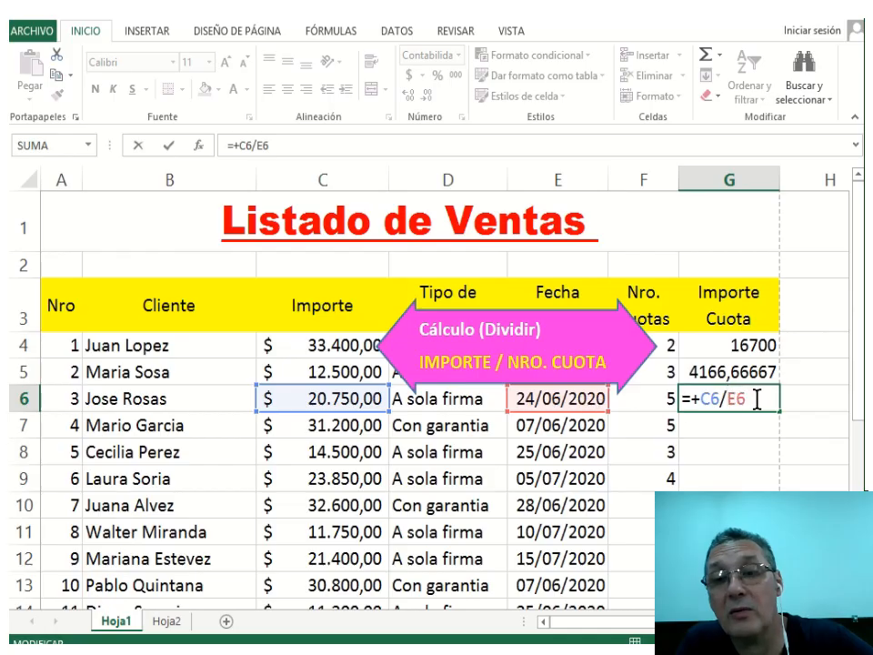
key(BackSpace)
key(BackSpace)
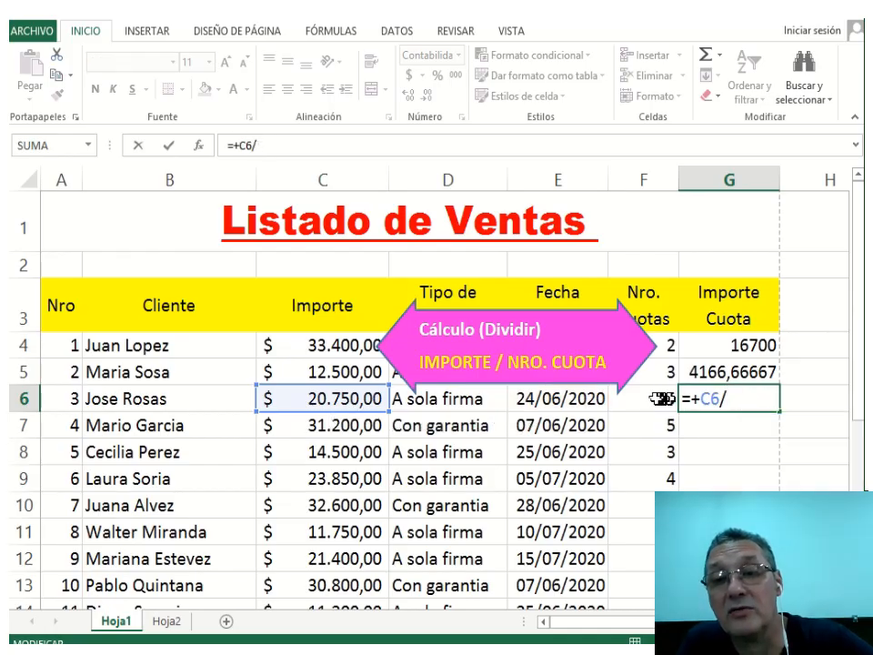
click(653, 399)
key(Return)
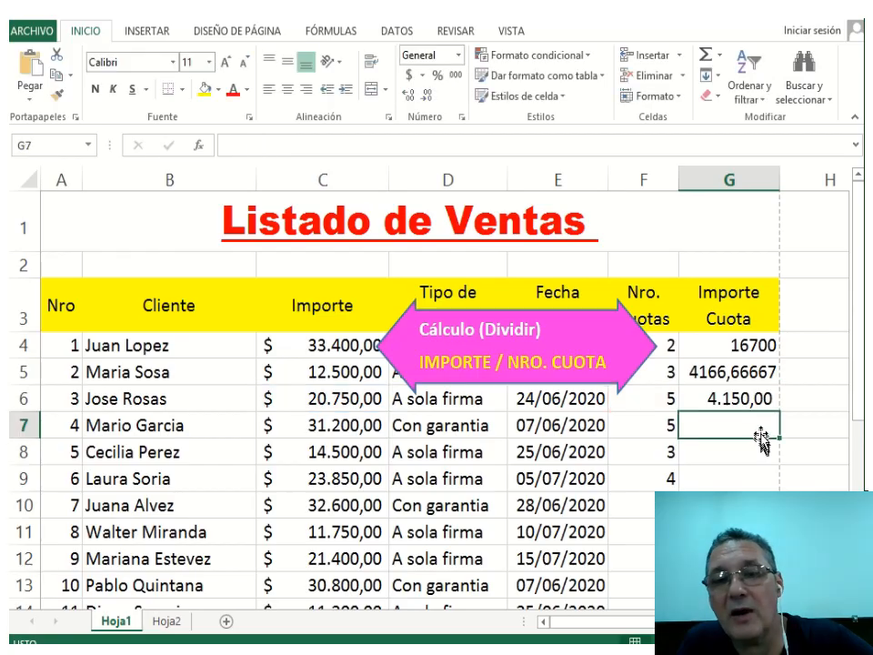
double_click(738, 395)
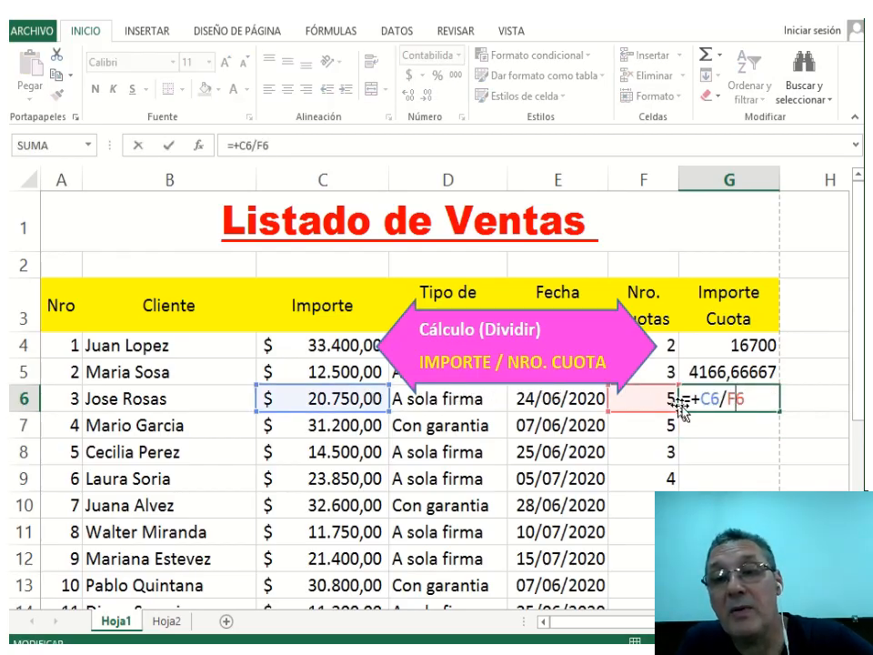
key(Return)
click(762, 400)
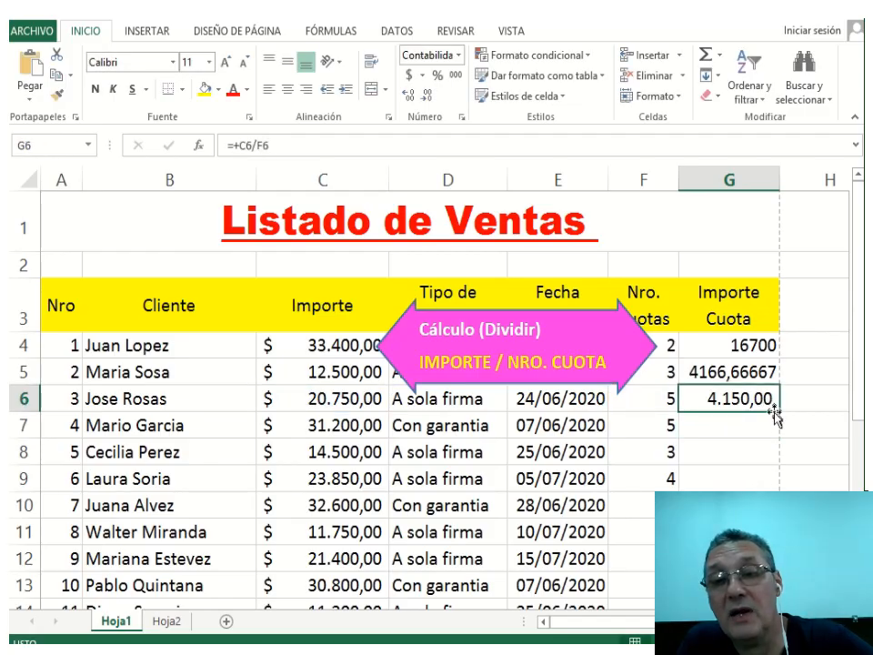
Fill the instalment formula down to G20 and give G4:G20 dollar accounting format.
drag(778, 413, 771, 551)
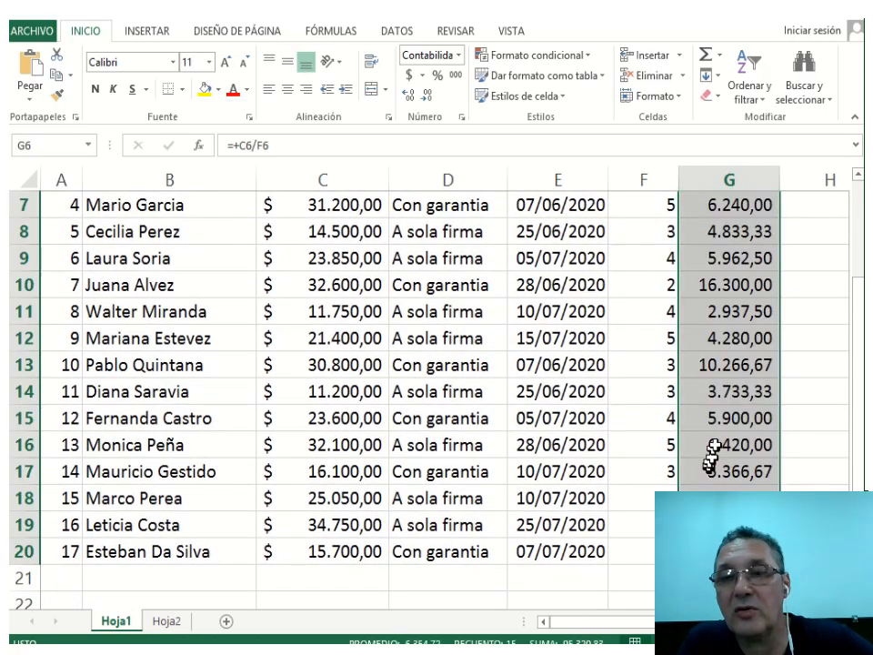
drag(728, 550, 736, 289)
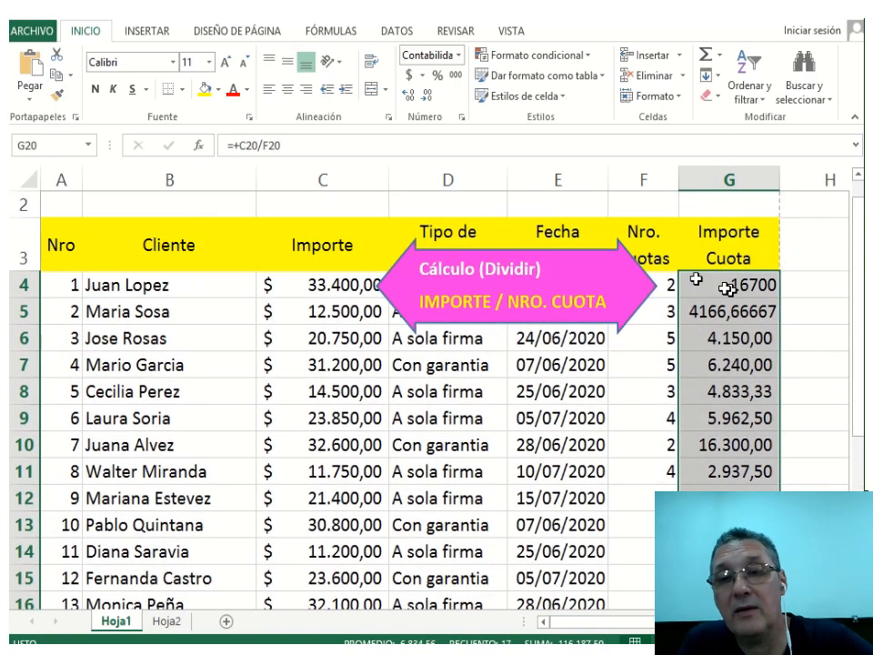
click(416, 88)
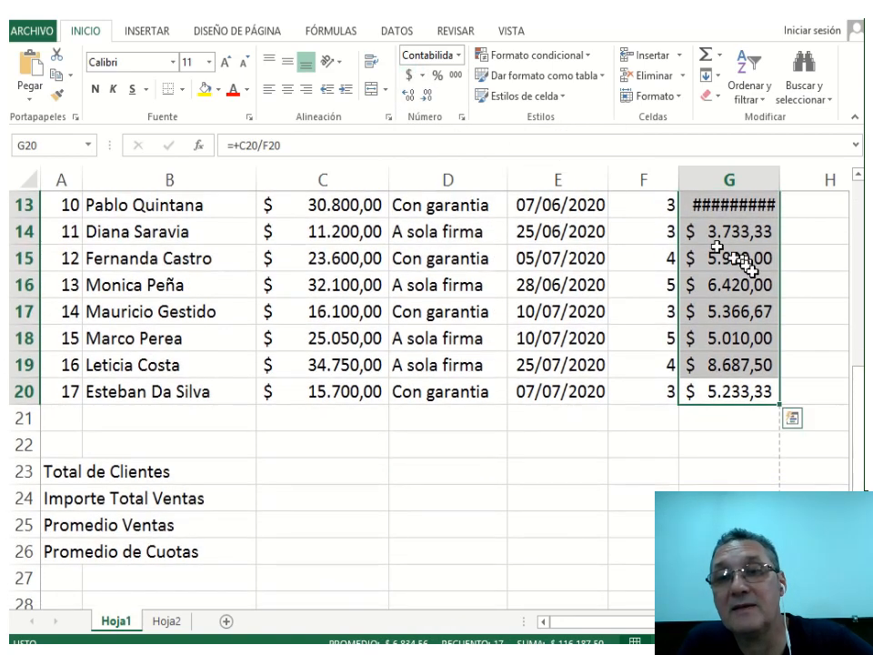
scroll(741, 263, up, 3)
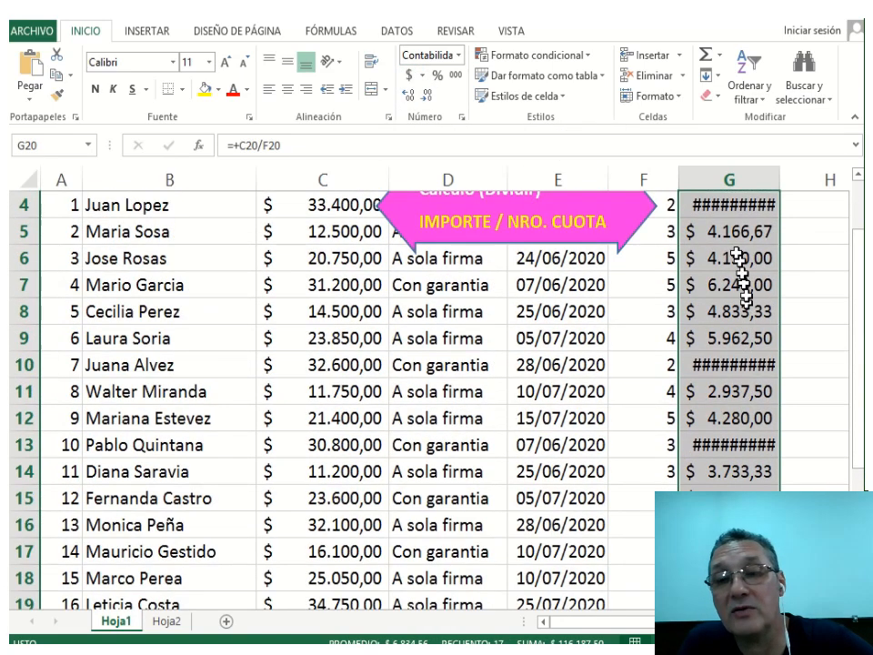
Widen column G so every Importe Cuota amount displays in full.
drag(780, 180, 806, 178)
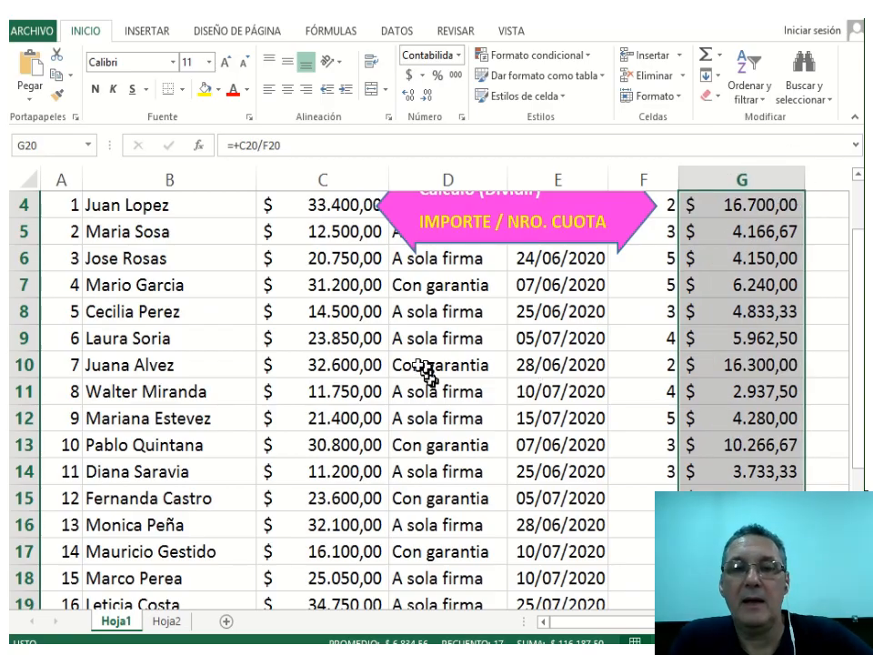
scroll(312, 374, up, 1)
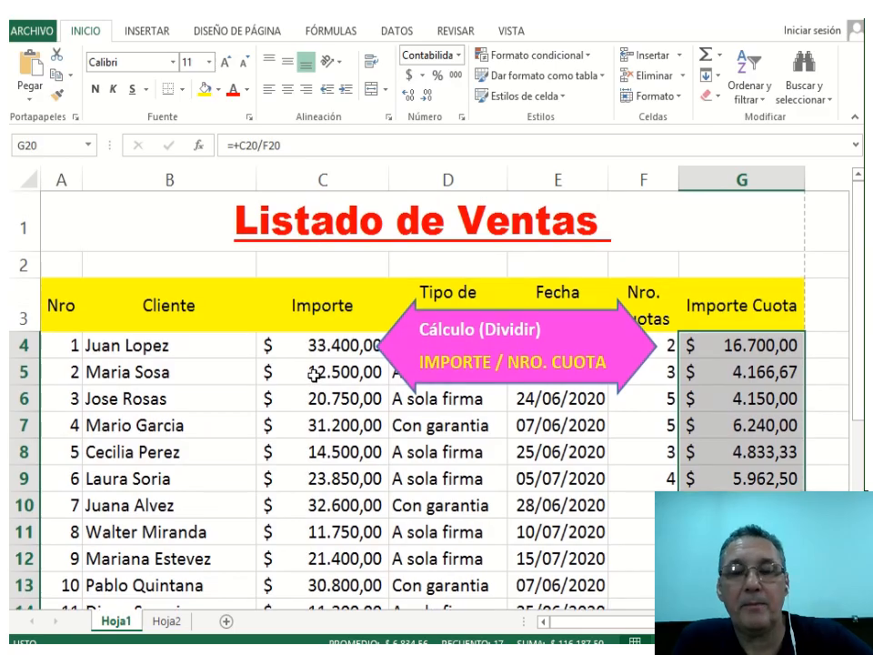
scroll(314, 374, down, 4)
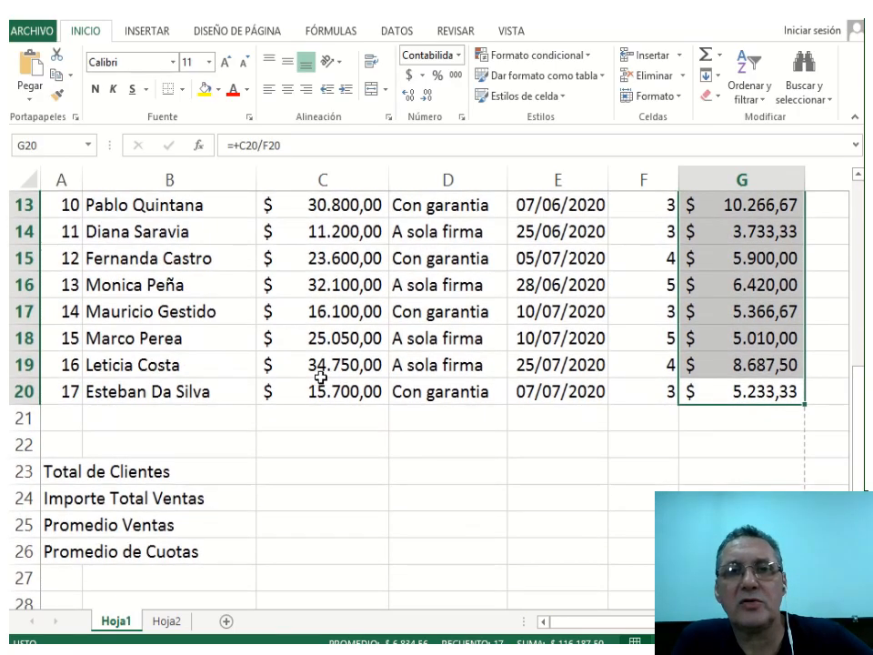
scroll(320, 376, up, 4)
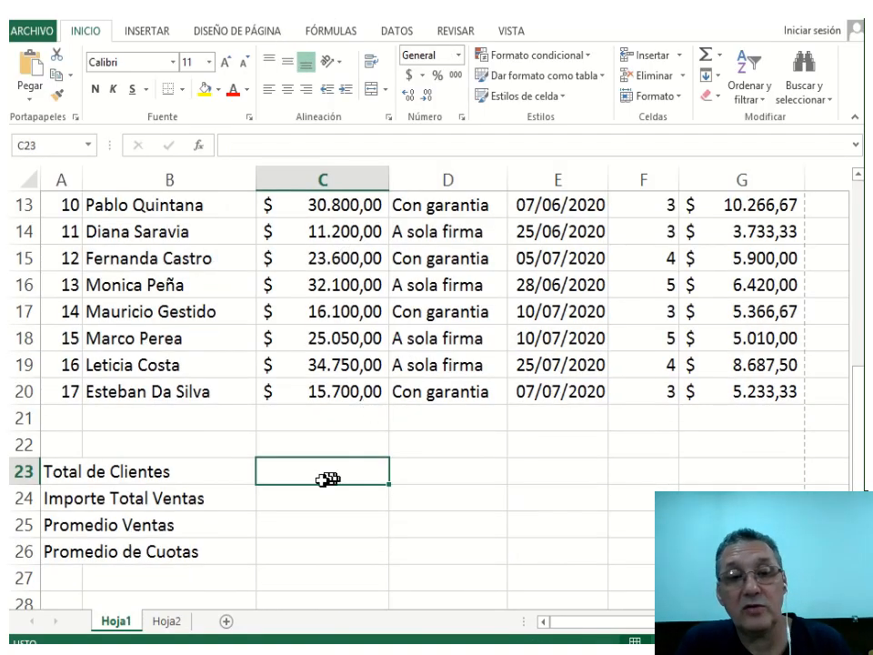
Paste the CONTAR callout arrow at C23 in the Total de Clientes row.
click(66, 470)
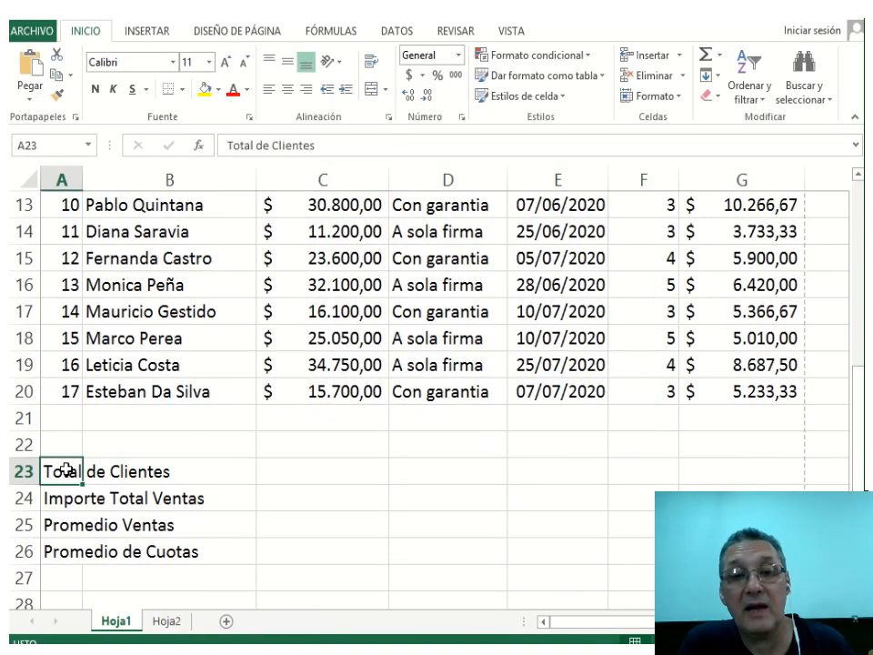
key(Right)
key(Right)
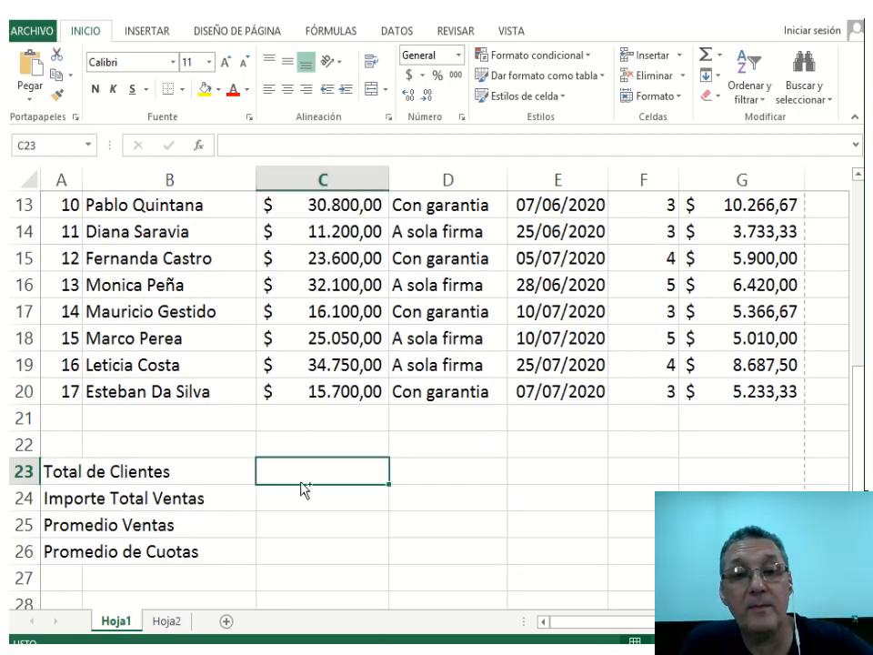
key(ctrl+v)
Move the pink =CONTAR(A4:A20) callout to columns D–E beside the Total de Clientes row.
drag(324, 468, 239, 419)
click(238, 420)
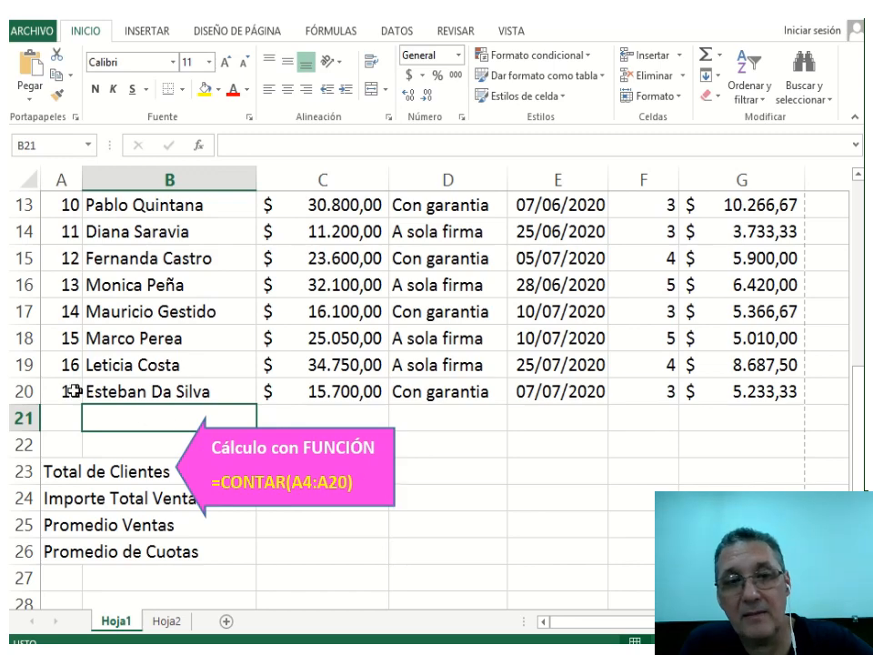
drag(72, 391, 64, 211)
scroll(213, 433, down, 2)
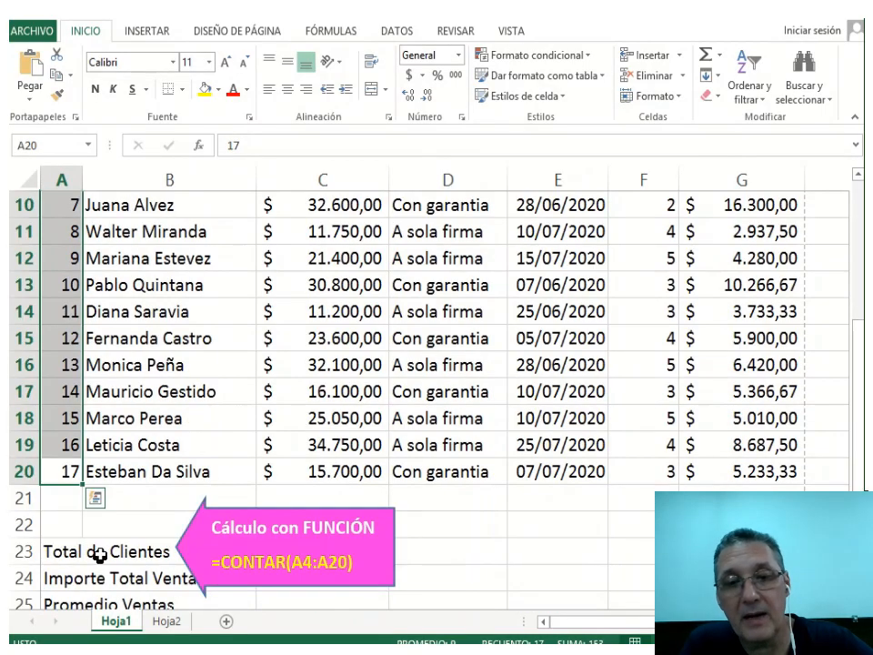
click(93, 522)
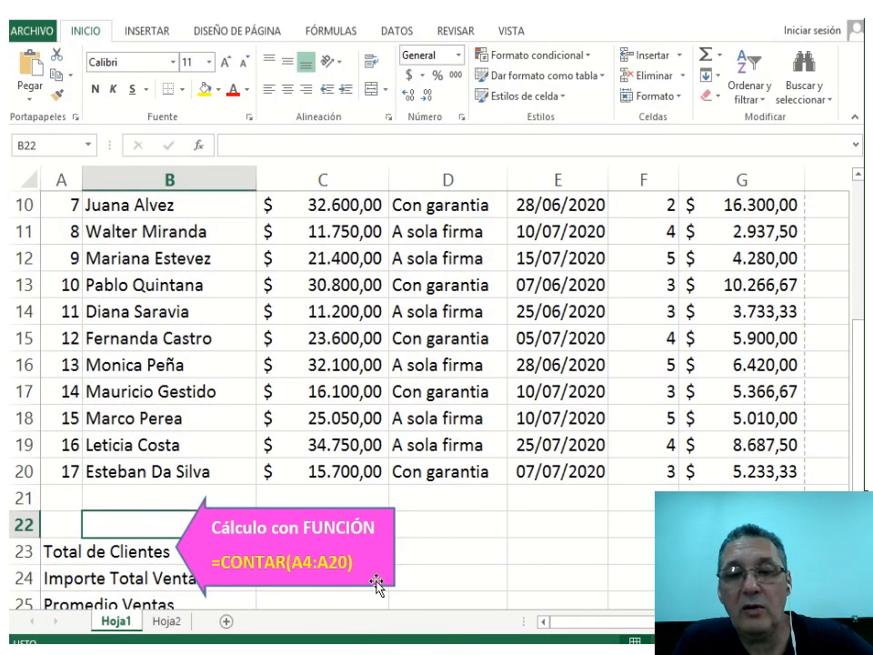
drag(376, 587, 576, 582)
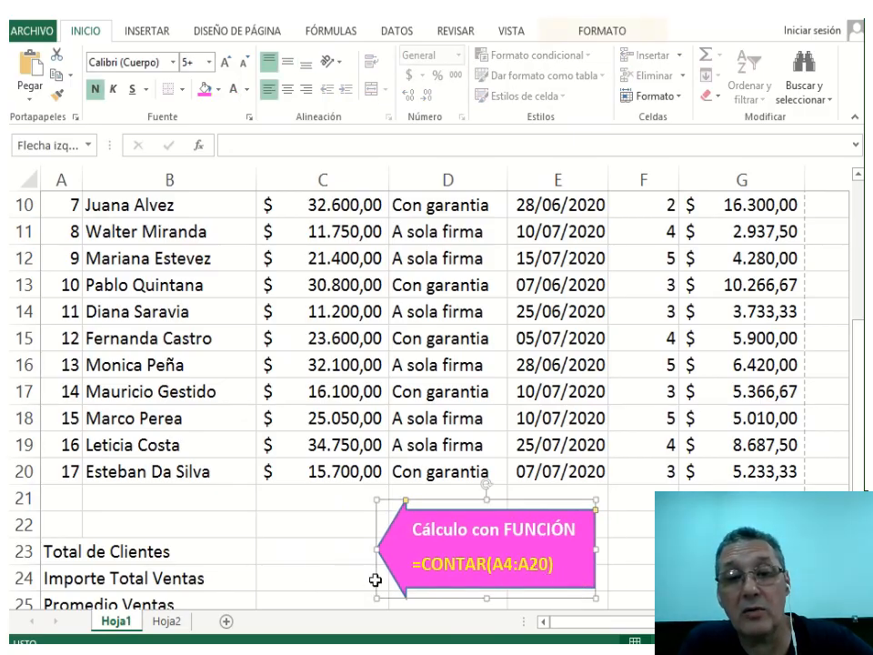
click(298, 555)
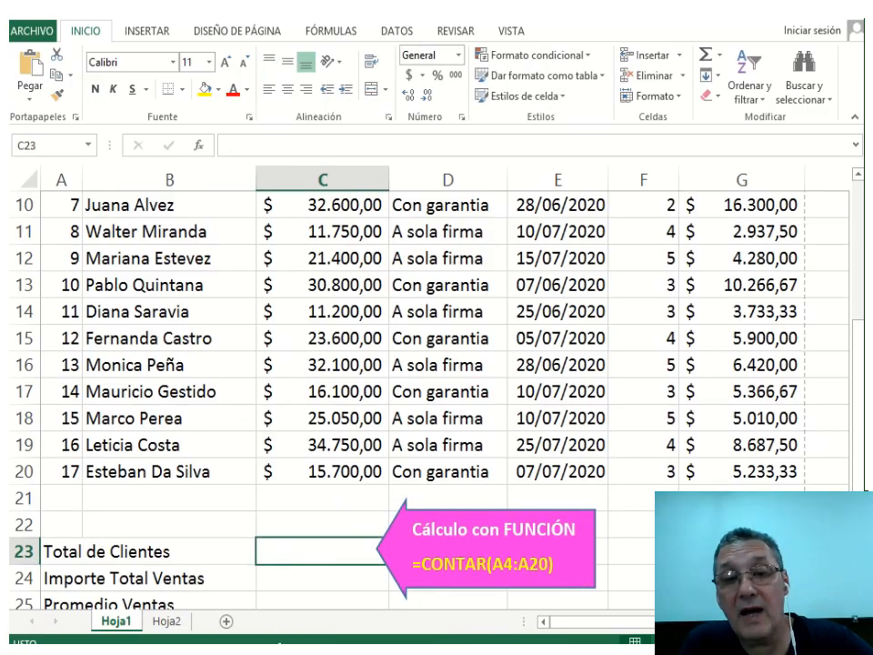
Enter =CONTAR(A4:A20) in C23 to count the client numbers.
text(=C)
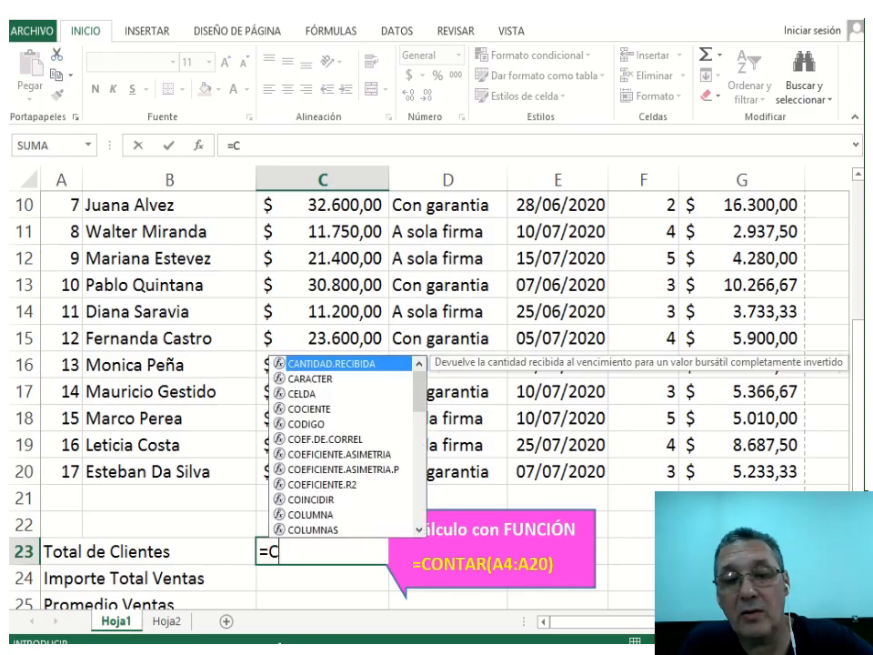
text(ONTAR)
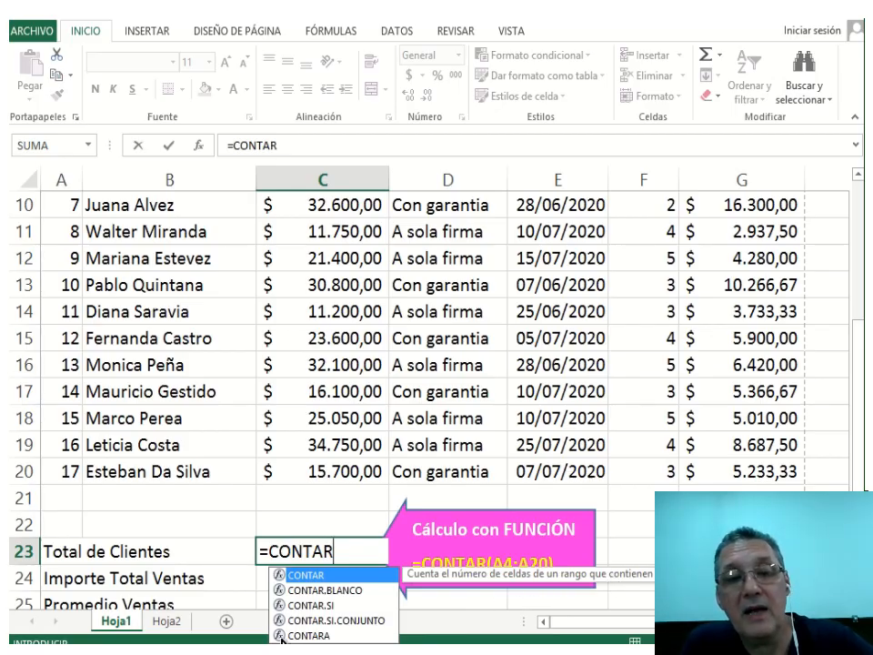
text(()
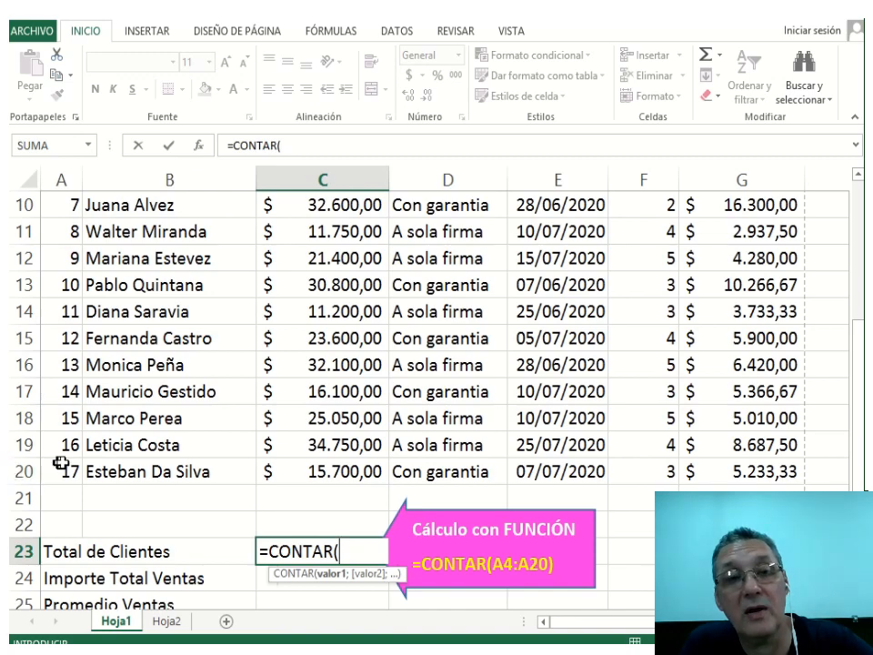
drag(64, 469, 69, 262)
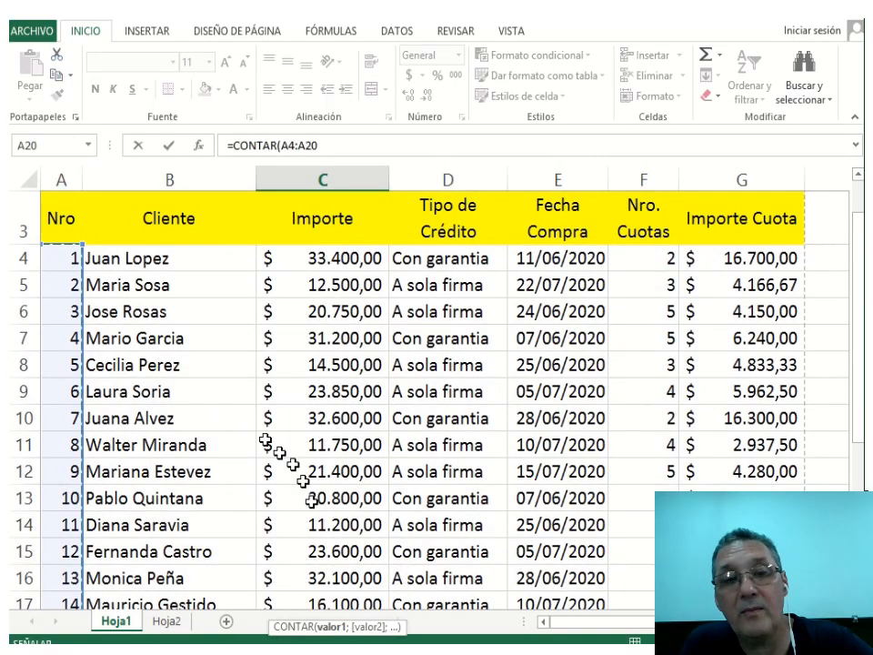
scroll(327, 524, down, 3)
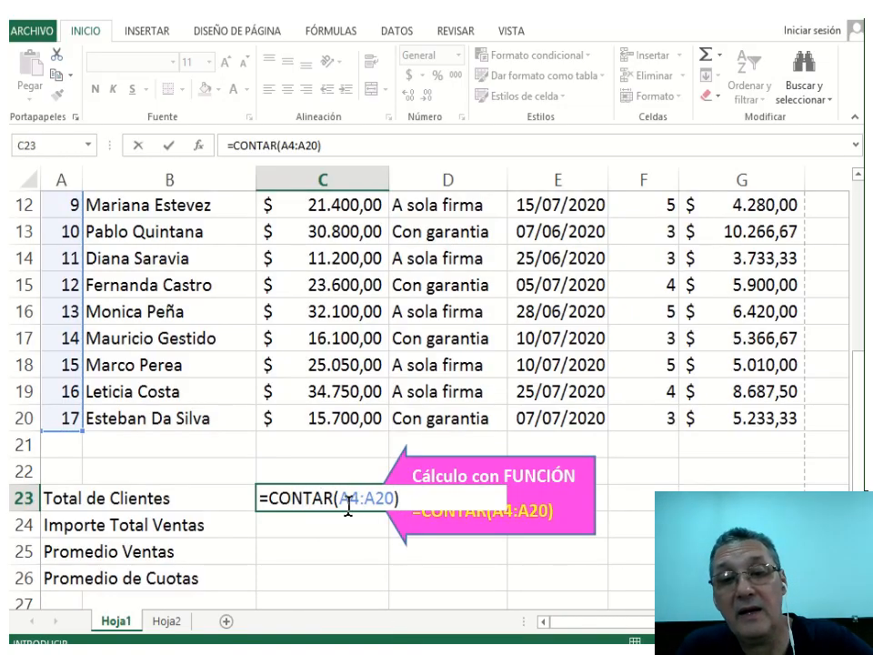
key(Return)
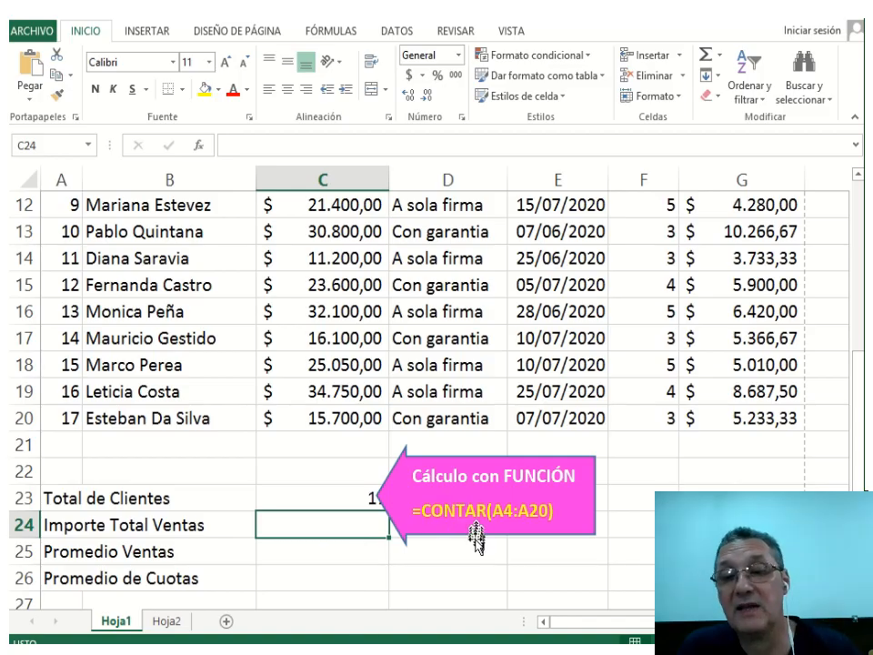
Delete the CONTAR explanation callout and select C24 for the sales total.
drag(476, 541, 491, 541)
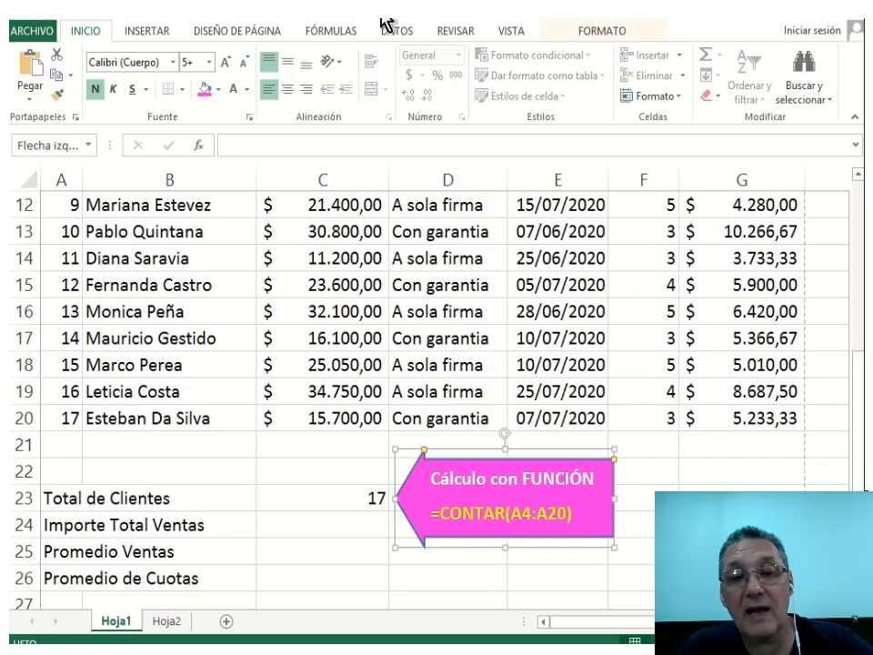
key(Delete)
click(57, 524)
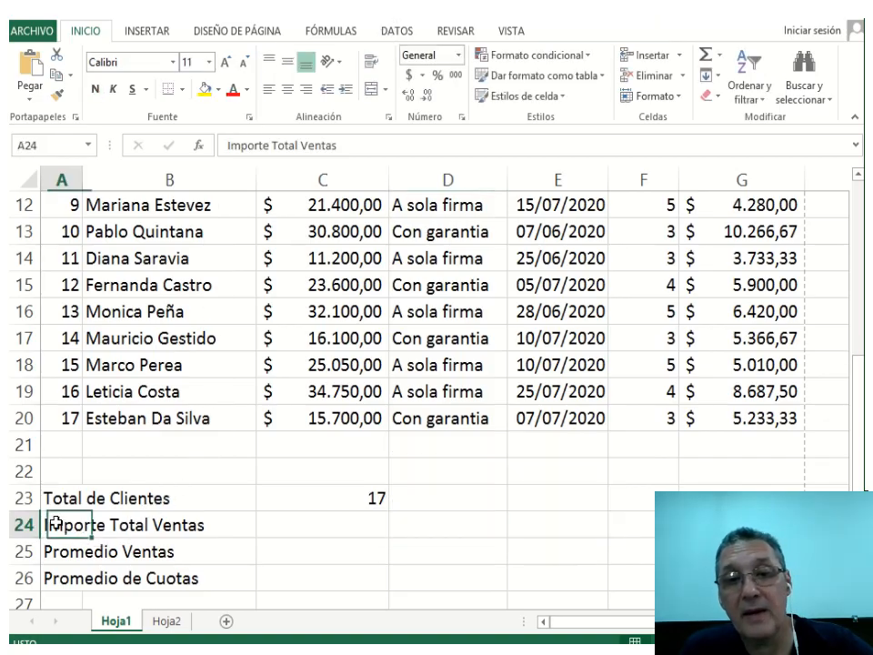
click(345, 522)
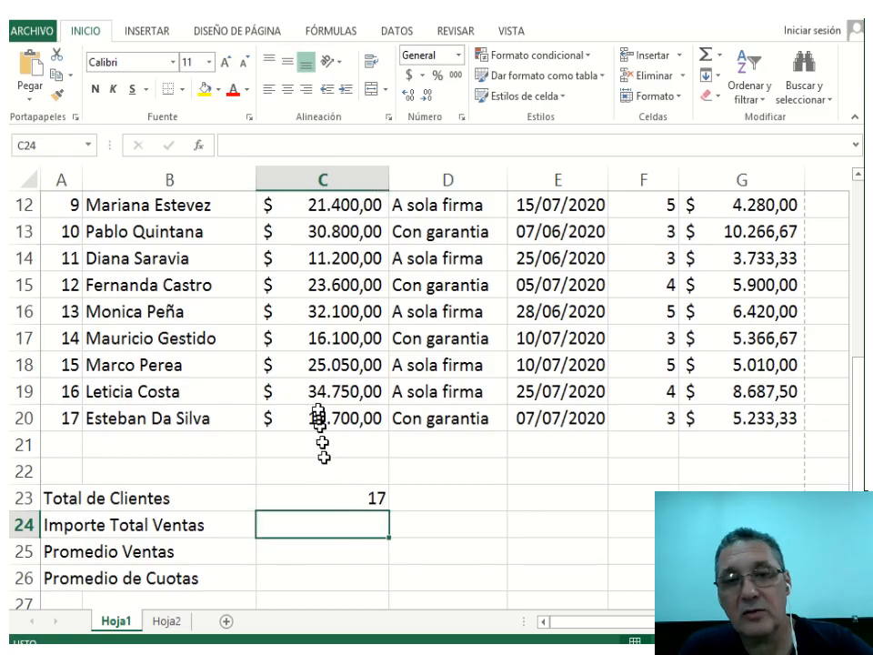
Paste the =SUMA(C4:C20) callout and place it beside the Importe Total Ventas row.
drag(318, 417, 328, 525)
scroll(331, 522, down, 3)
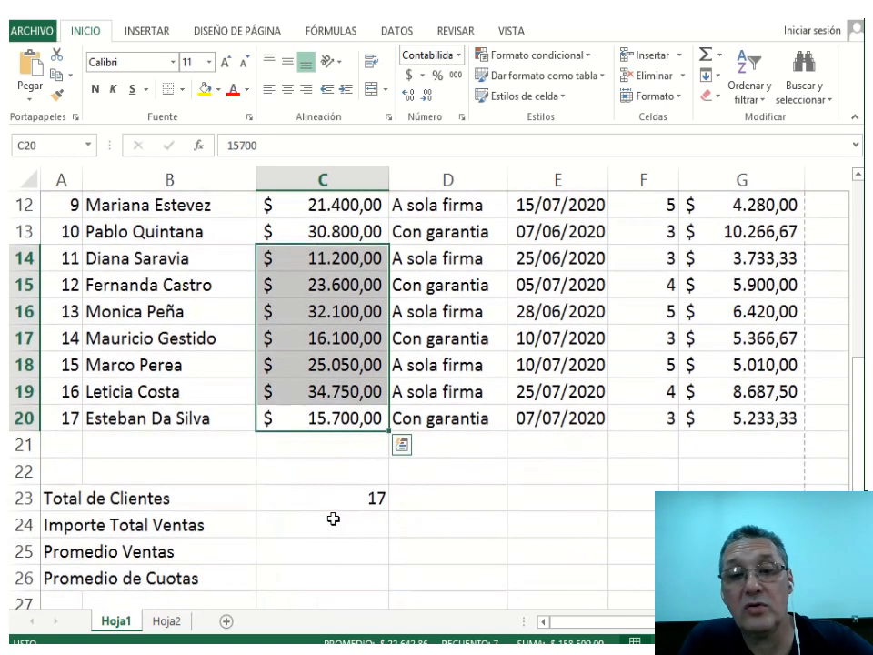
click(338, 522)
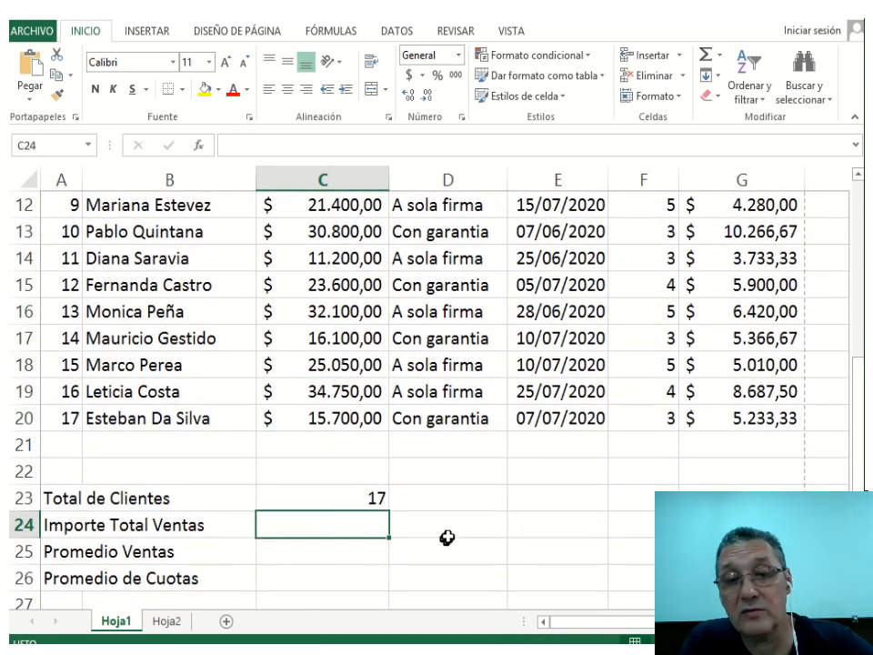
key(ctrl+v)
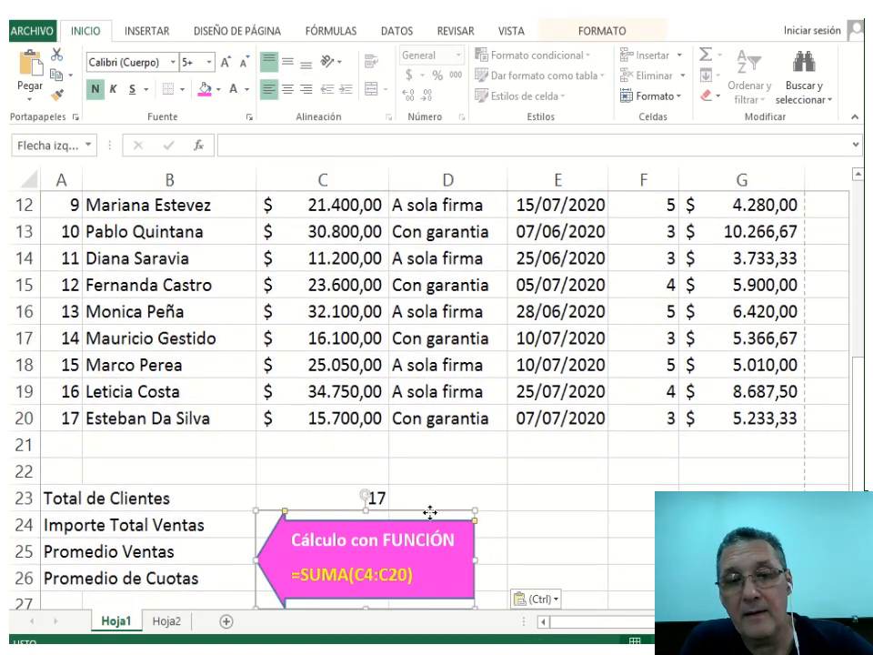
drag(432, 509, 561, 472)
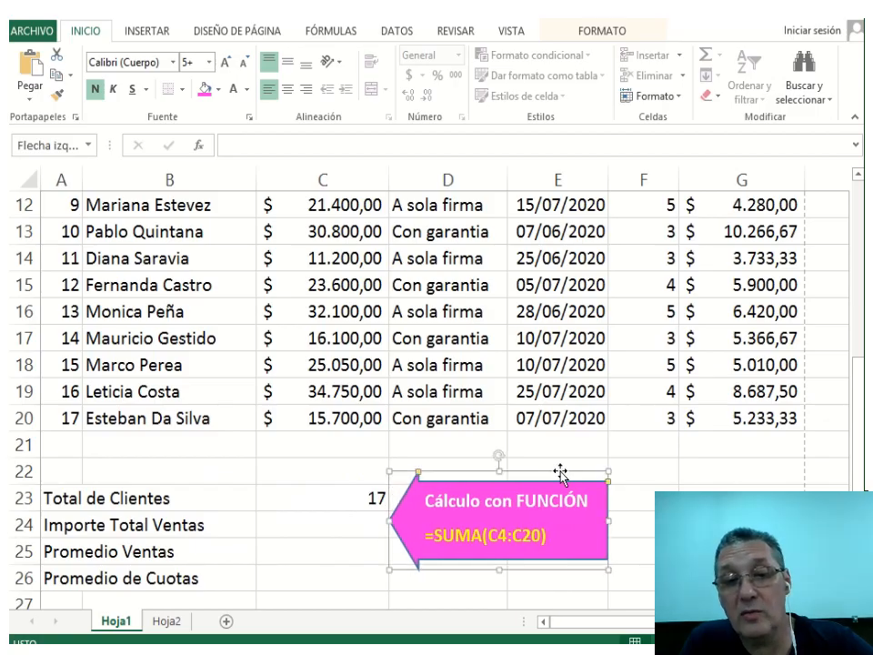
click(355, 522)
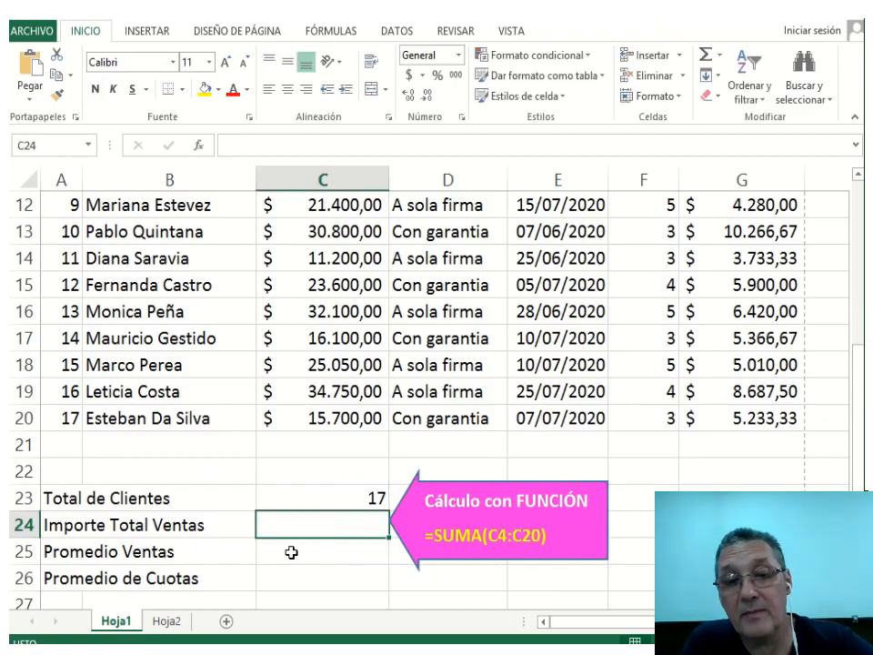
Enter =SUMA(C4:C20) in C24, giving a total of $ 391.250,00.
text(=SUMA)
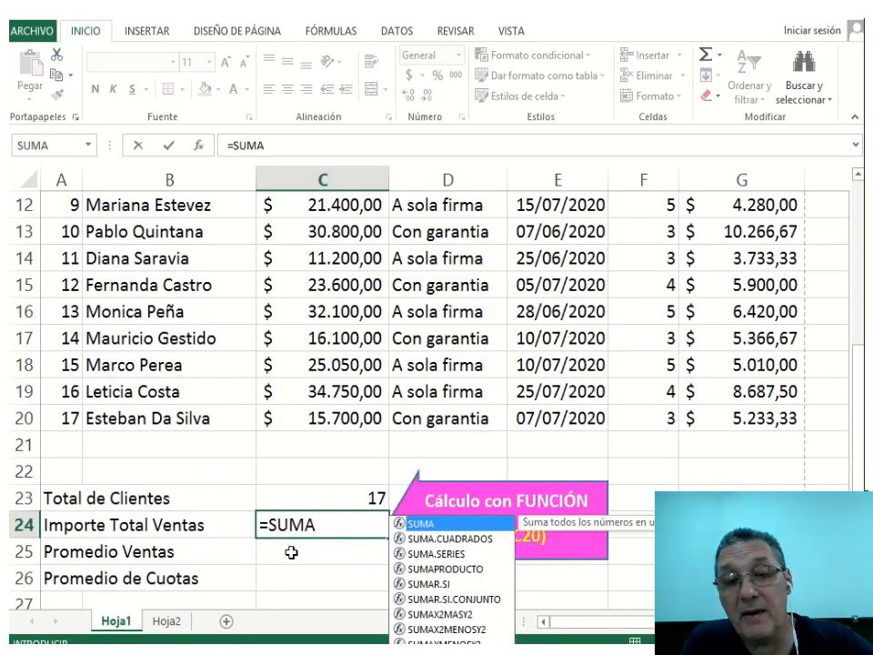
text(()
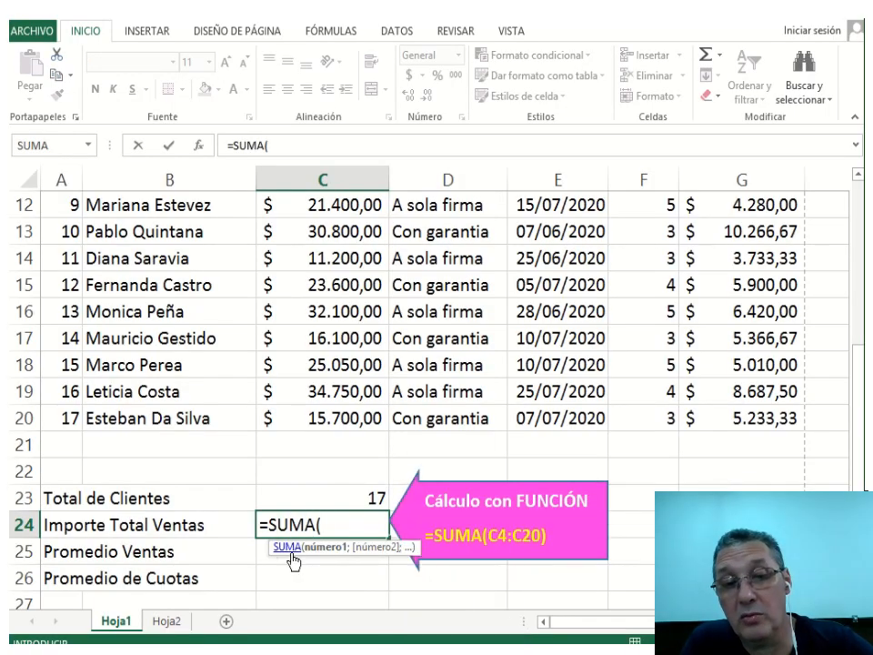
text(C4:)
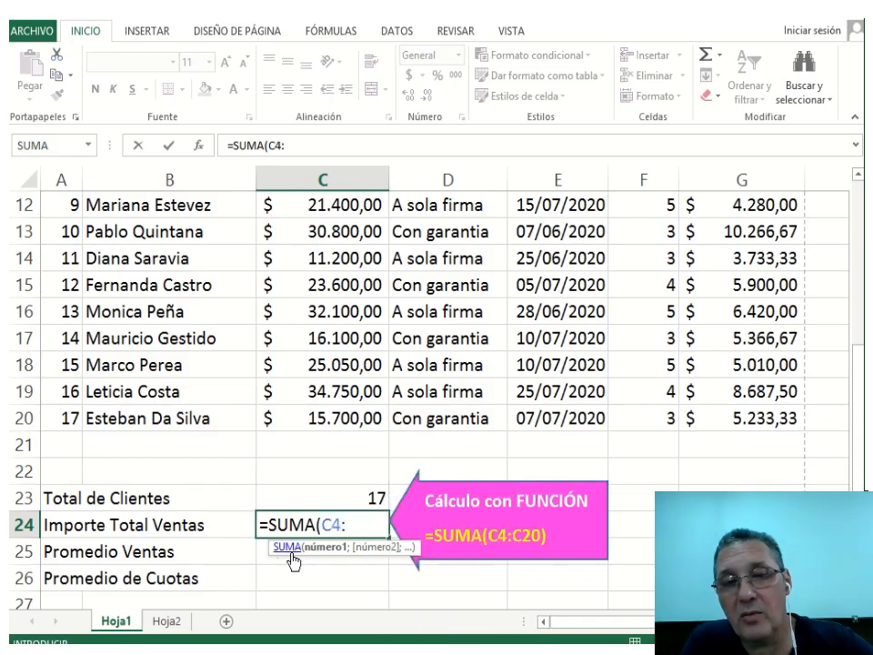
text(C)
text(0)
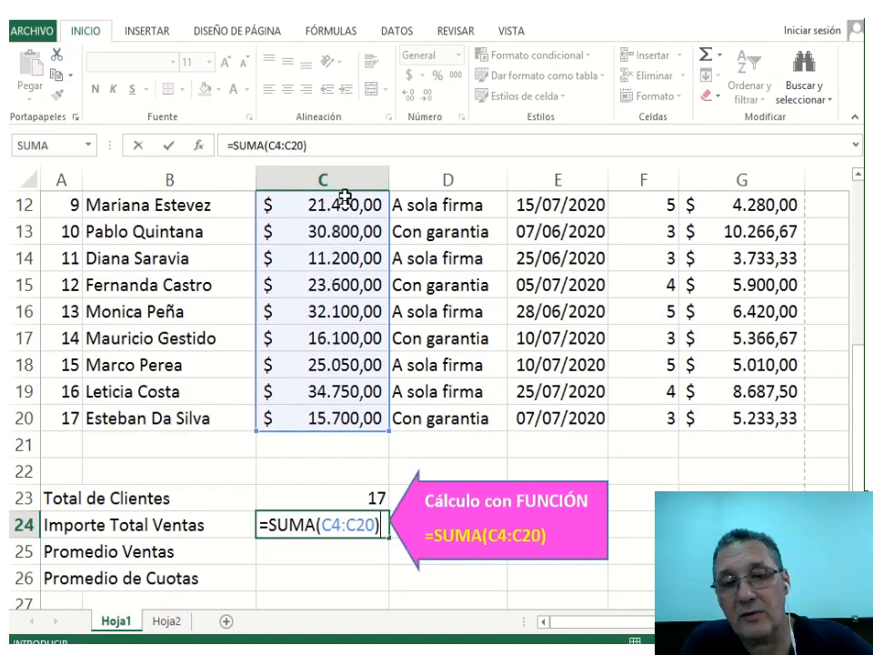
scroll(342, 337, up, 4)
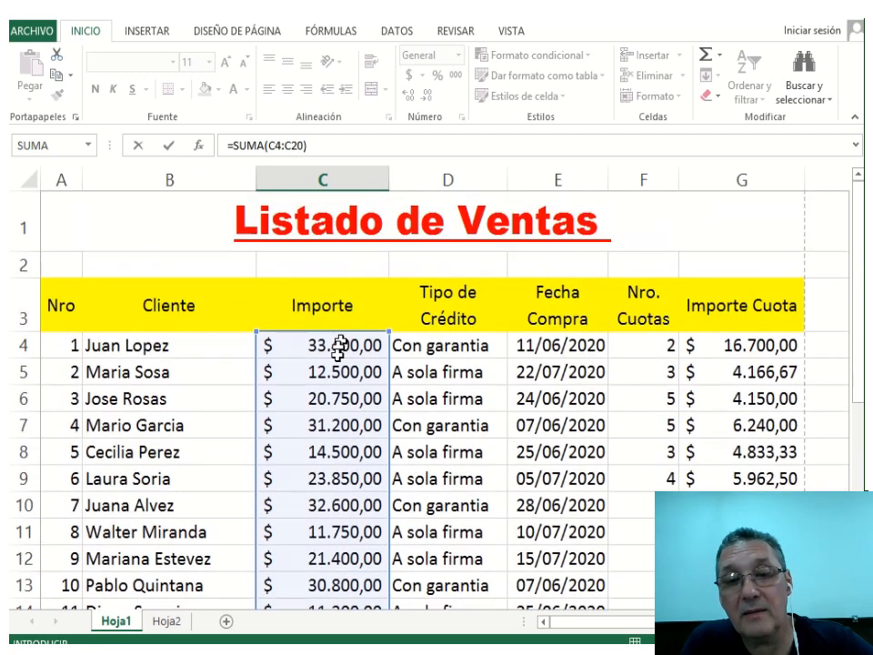
scroll(327, 409, down, 4)
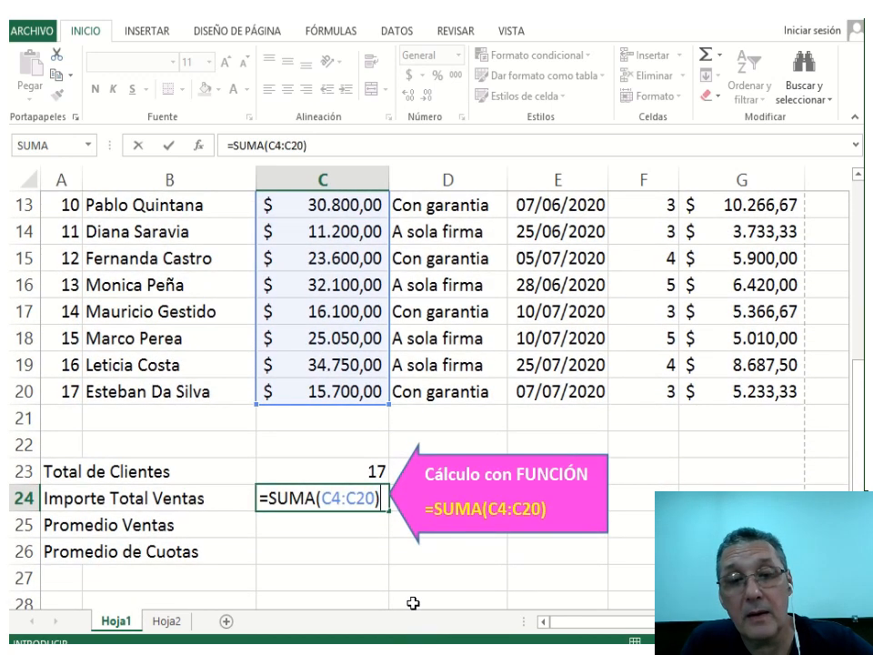
key(Return)
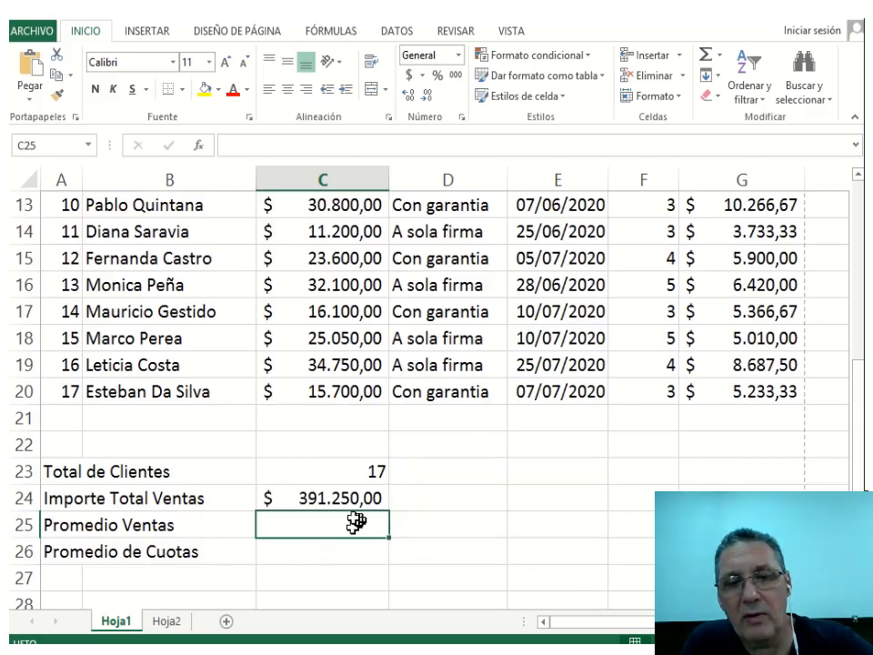
Paste the =PROMEDIO(C4:C20) callout from C25 and move it beside the Promedio Ventas row.
click(67, 525)
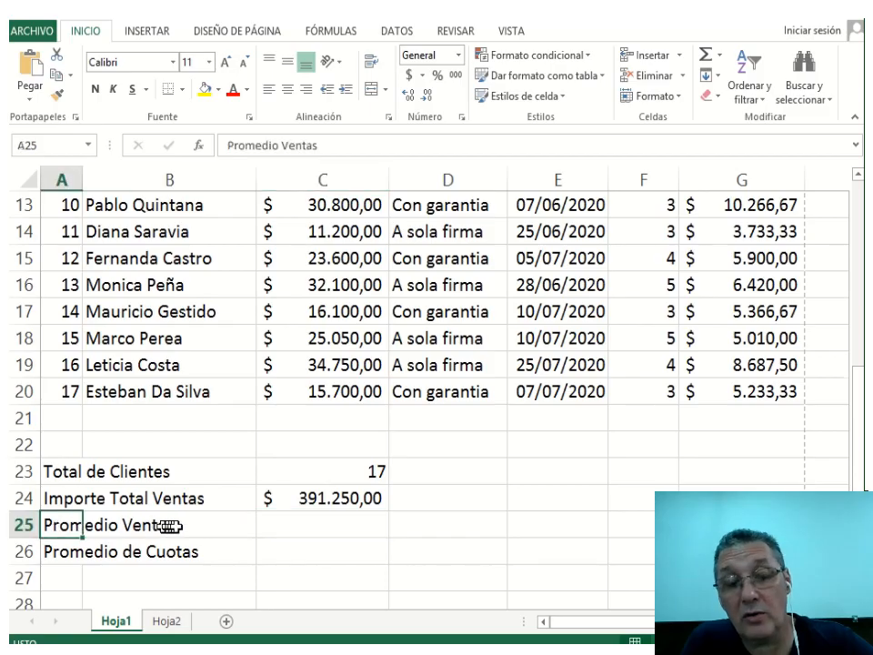
drag(64, 524, 153, 523)
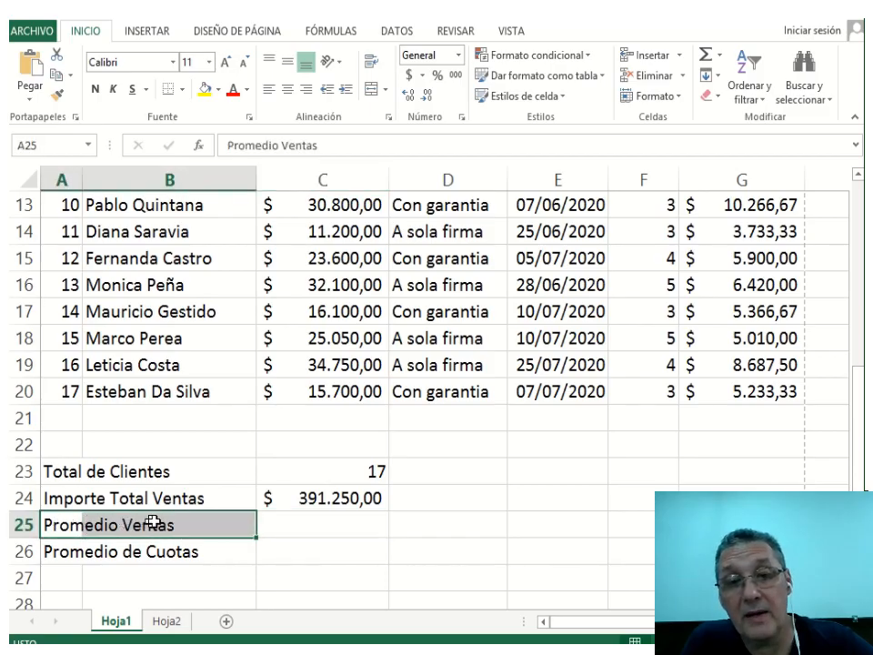
click(310, 525)
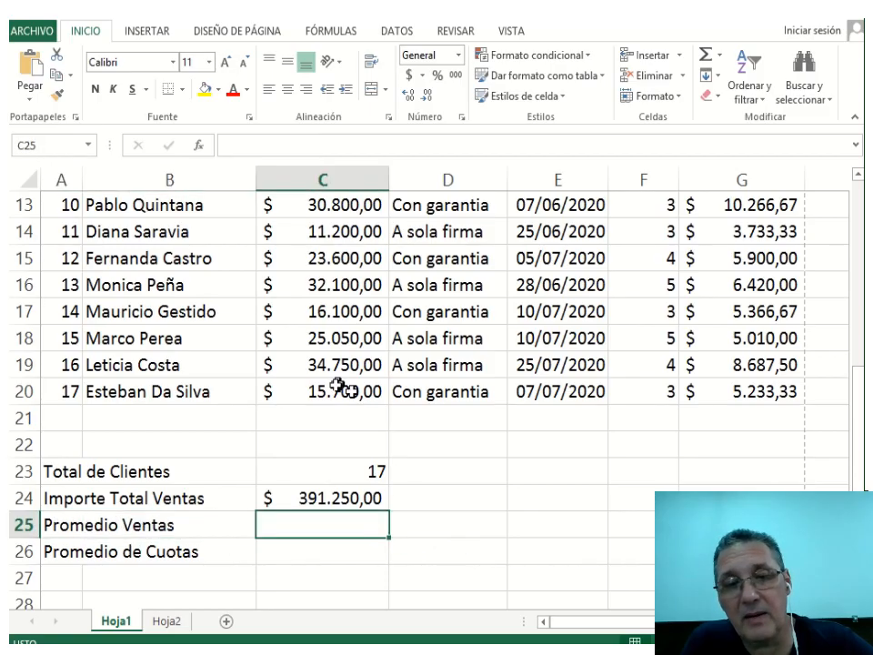
drag(323, 389, 310, 348)
click(349, 522)
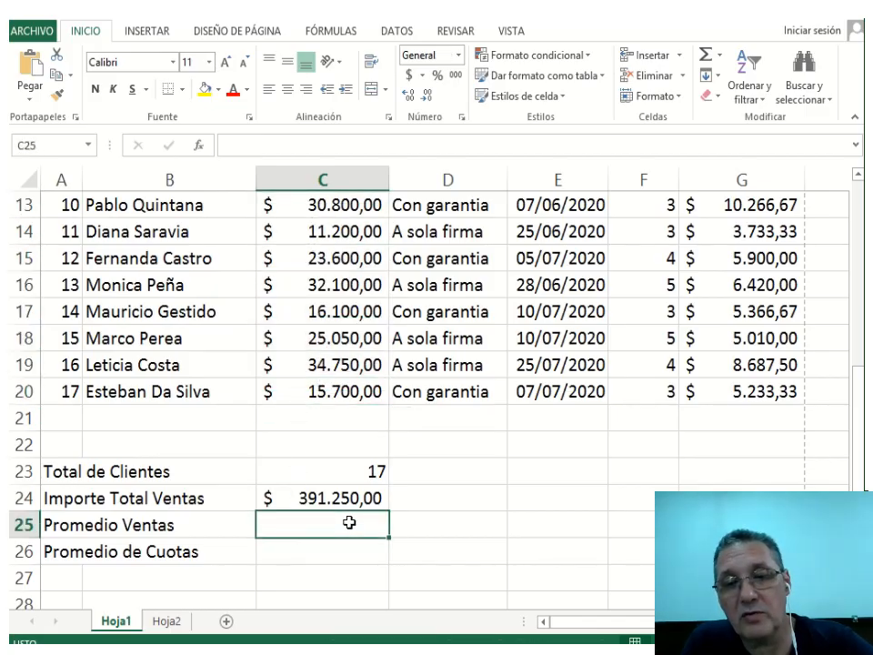
key(ctrl+v)
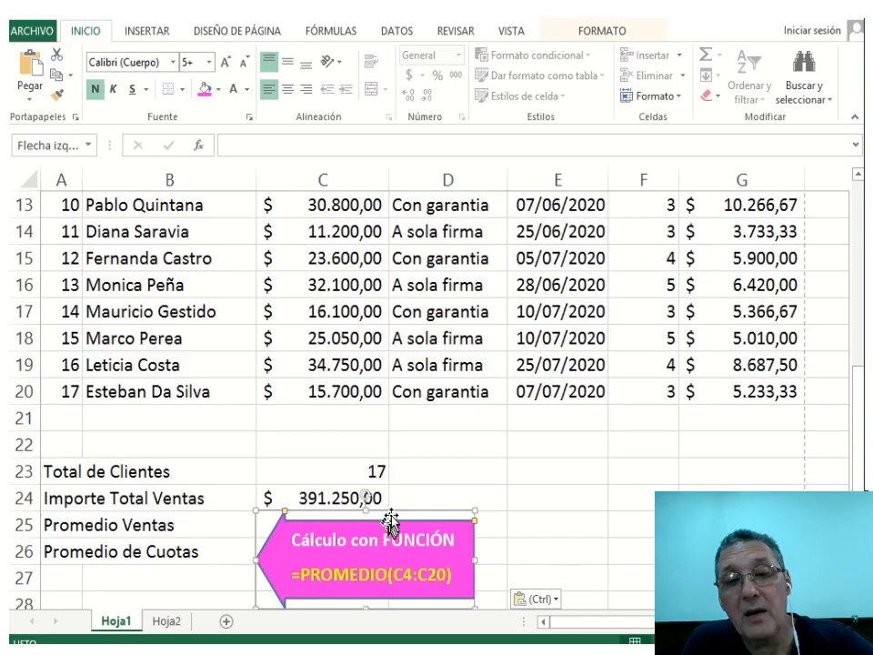
drag(389, 523, 527, 479)
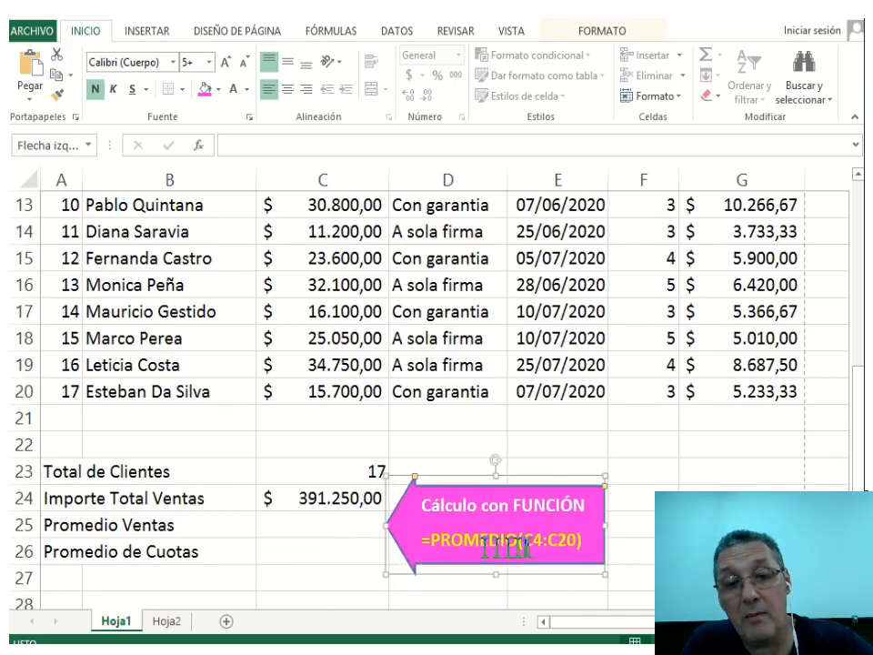
Enter =PROMEDIO(C4:C20) in C25, showing average sales of $ 23.014,71.
click(321, 526)
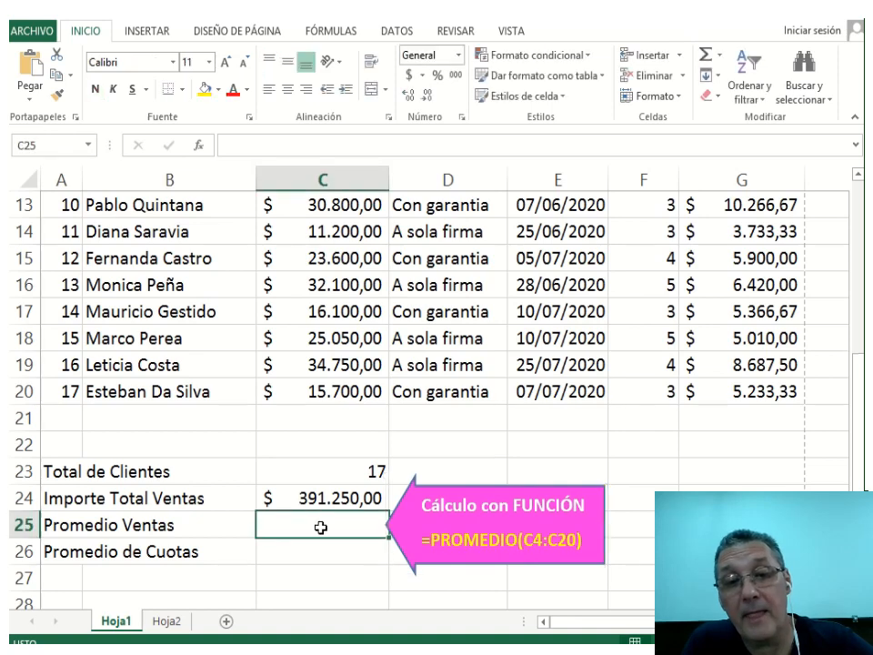
text(=)
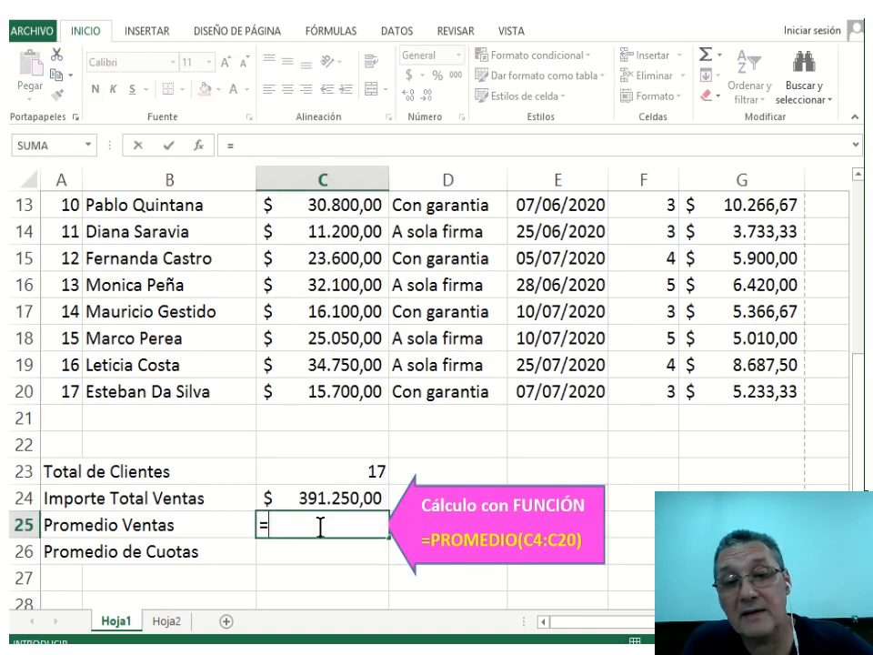
text(PROME)
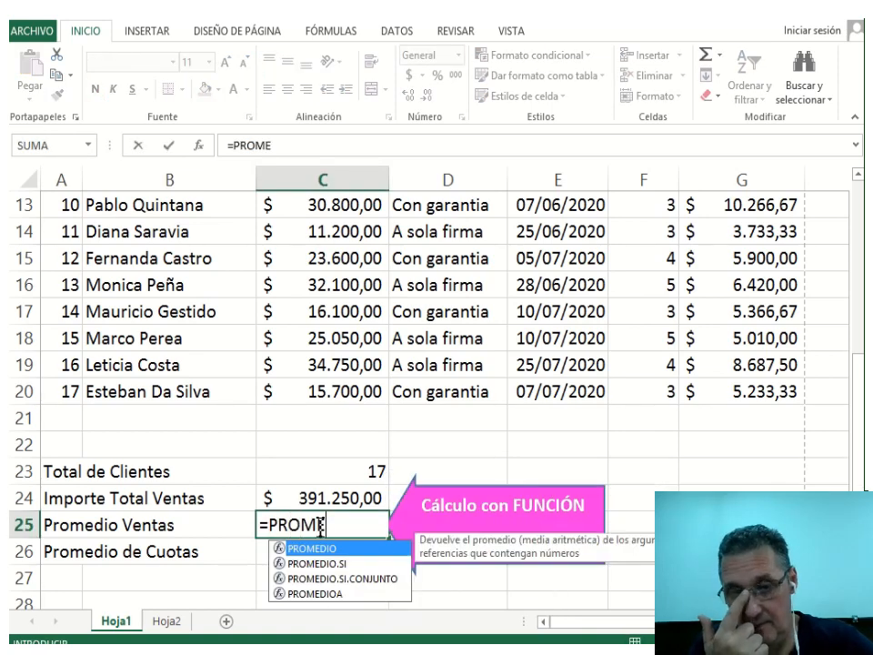
text(DIO)
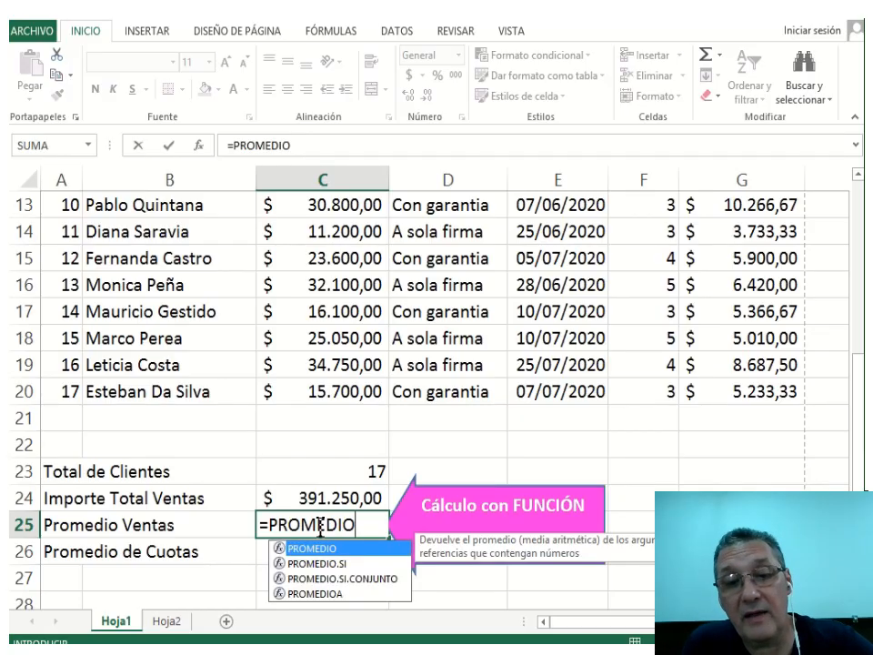
text((C)
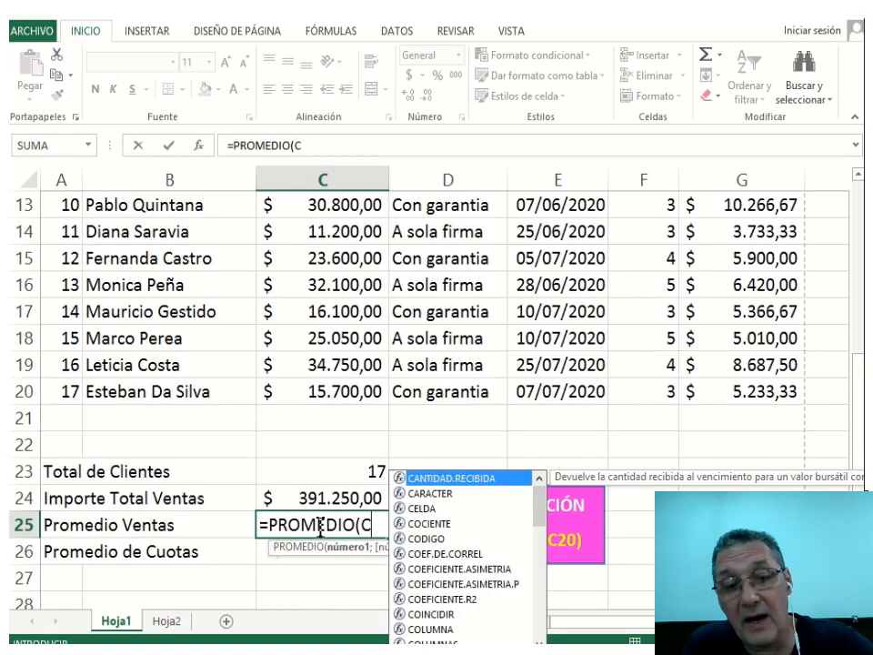
text(4:)
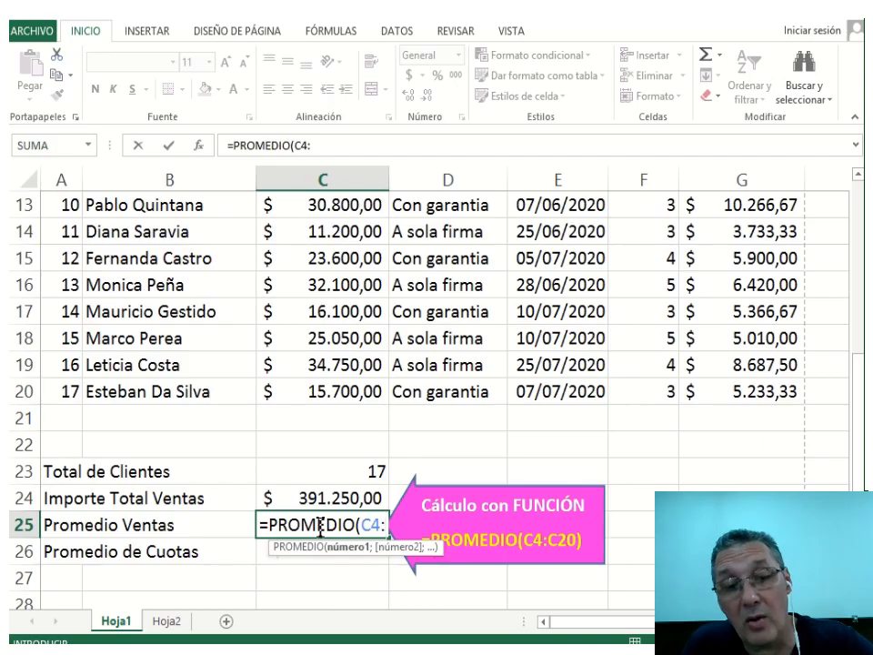
text(C20)
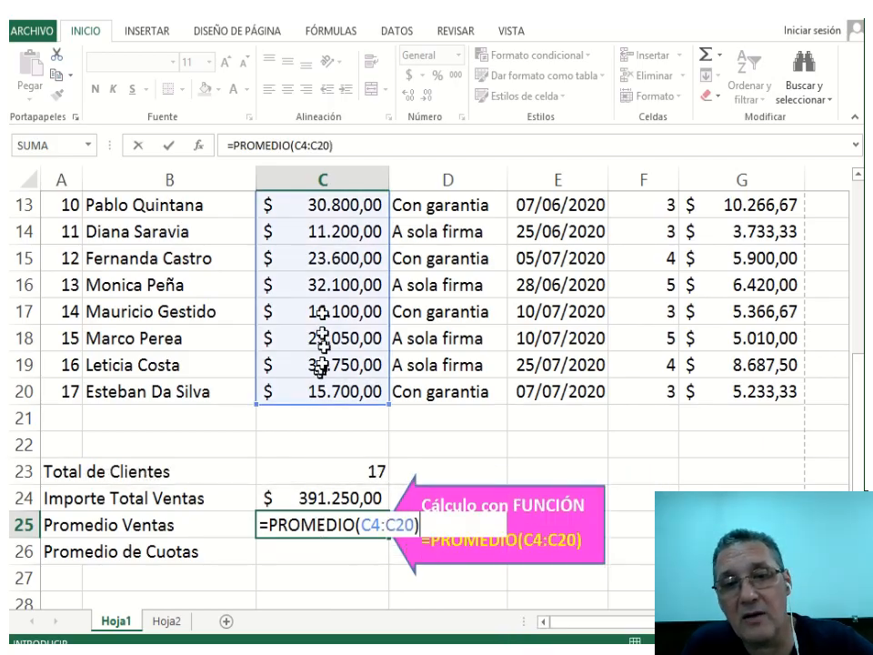
scroll(323, 227, up, 4)
scroll(318, 244, down, 4)
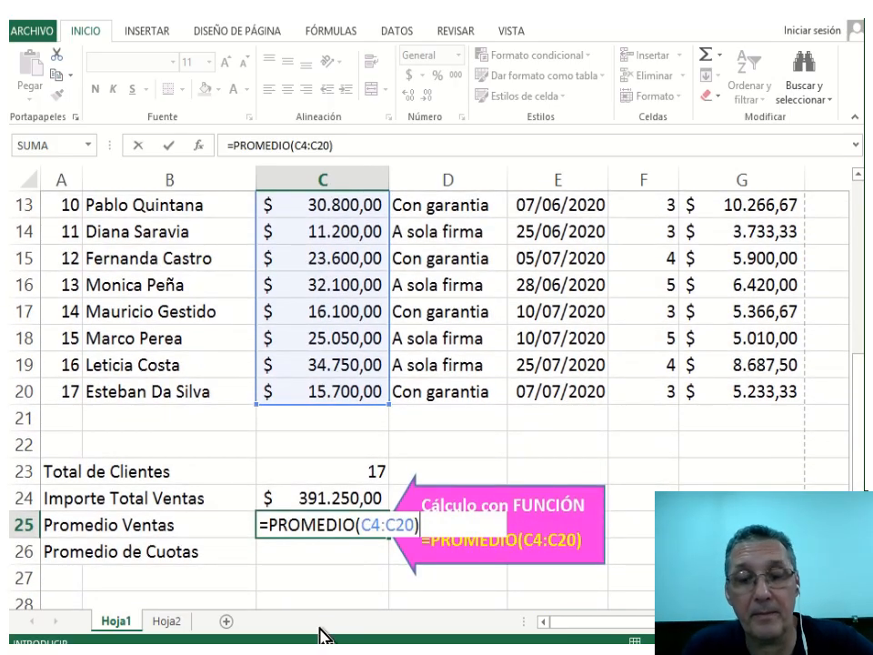
key(Return)
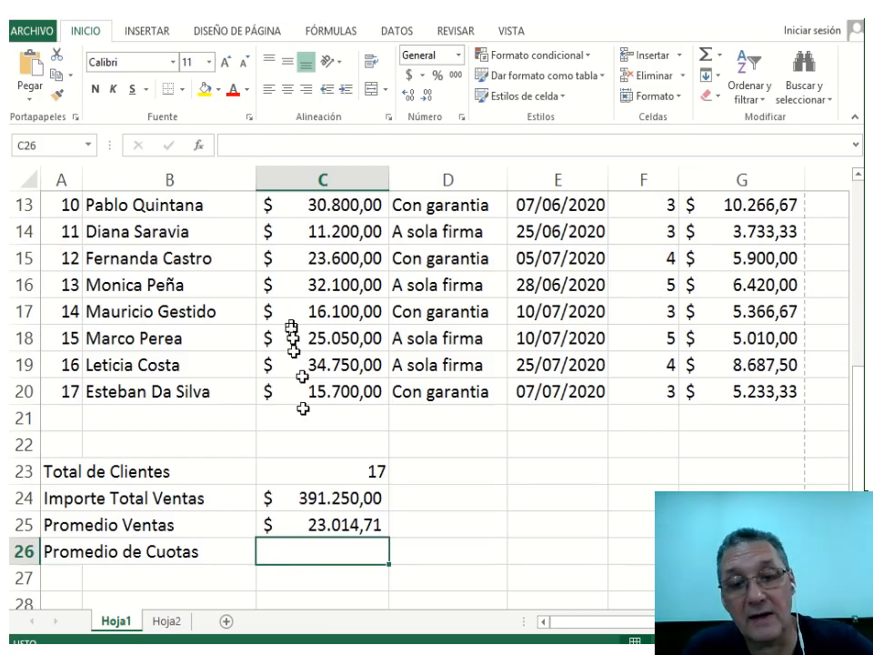
drag(55, 548, 289, 555)
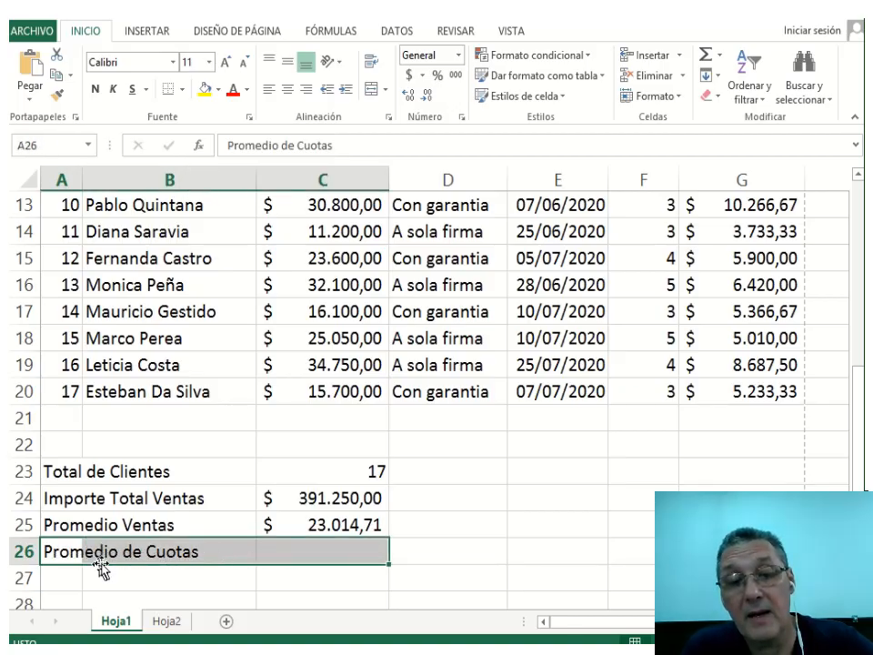
Paste the explanatory PROMEDIO callout beside the Promedio de Cuotas cell C26.
click(340, 550)
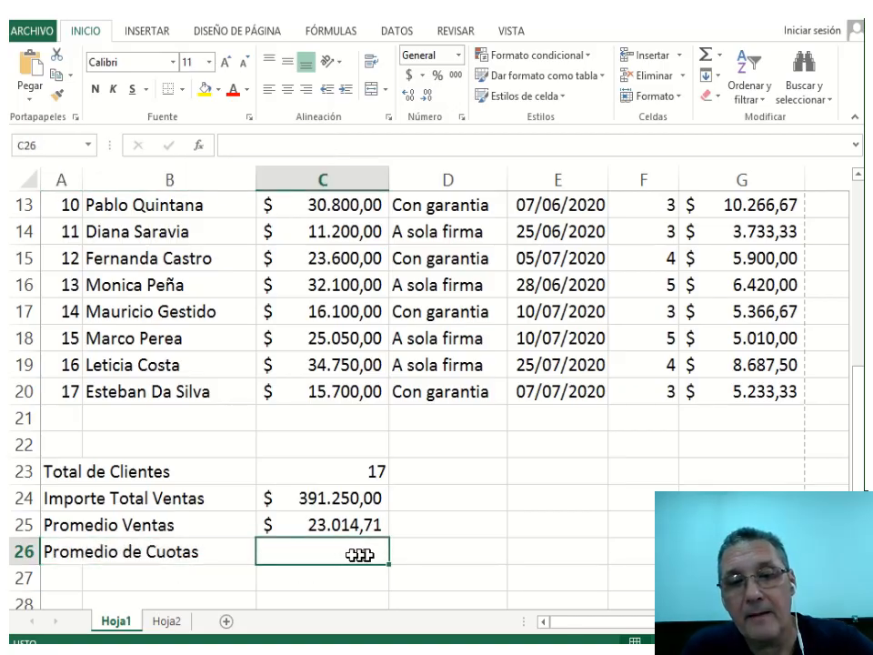
key(ctrl+v)
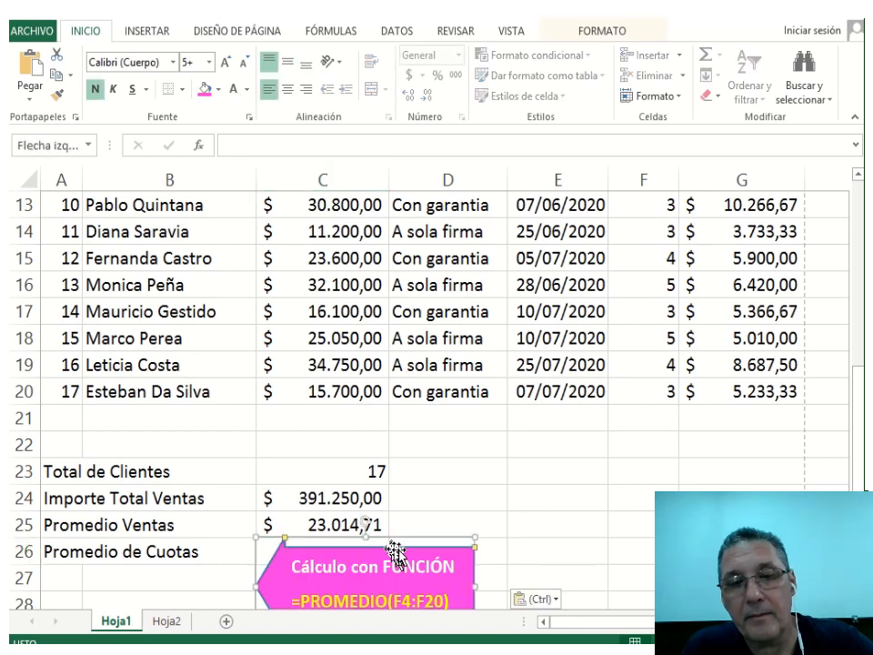
drag(399, 543, 516, 503)
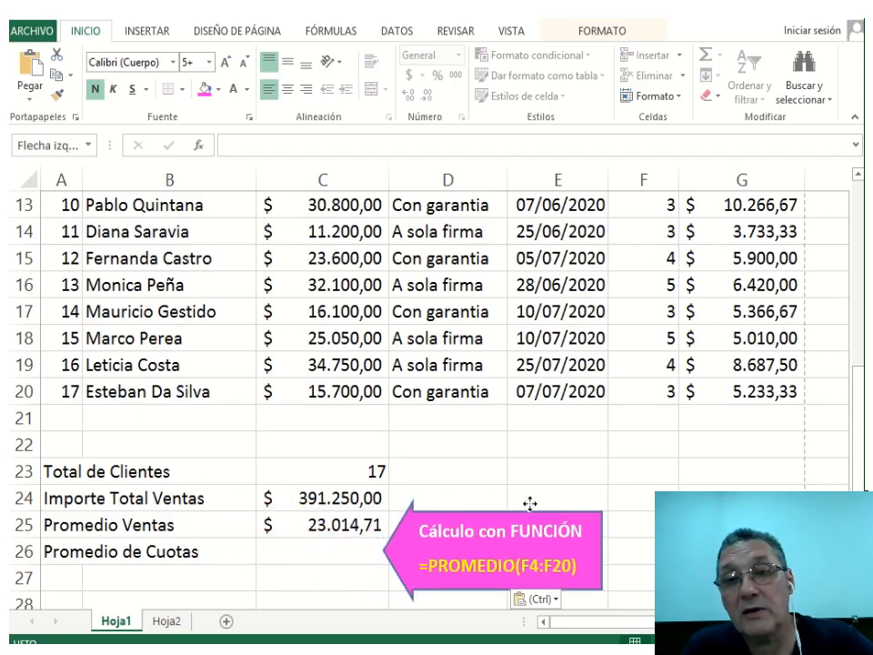
Enter =PROMEDIO(F4:F20) in C26, giving an average of 3,705882353 cuotas.
drag(641, 391, 651, 263)
scroll(596, 291, down, 5)
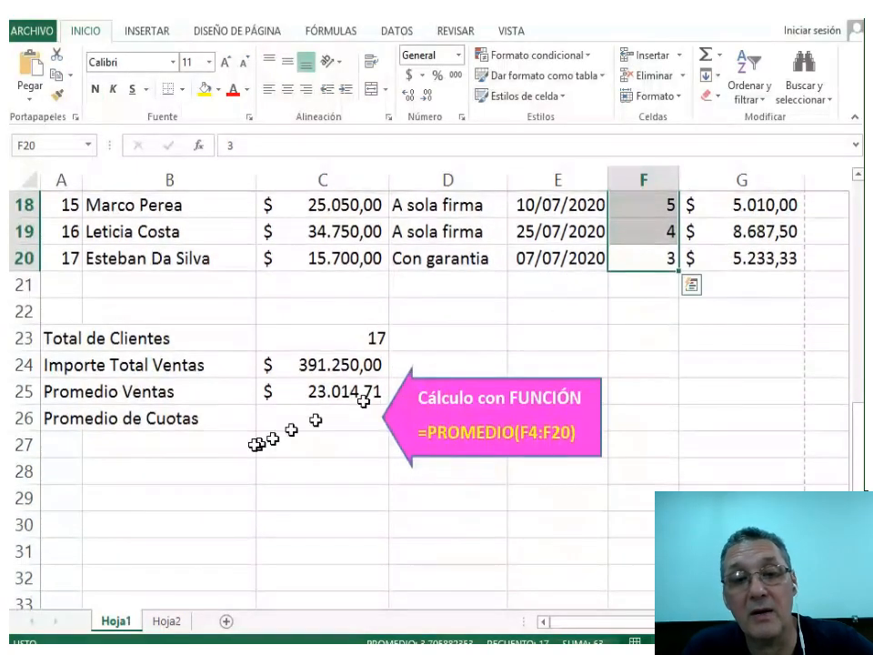
click(291, 423)
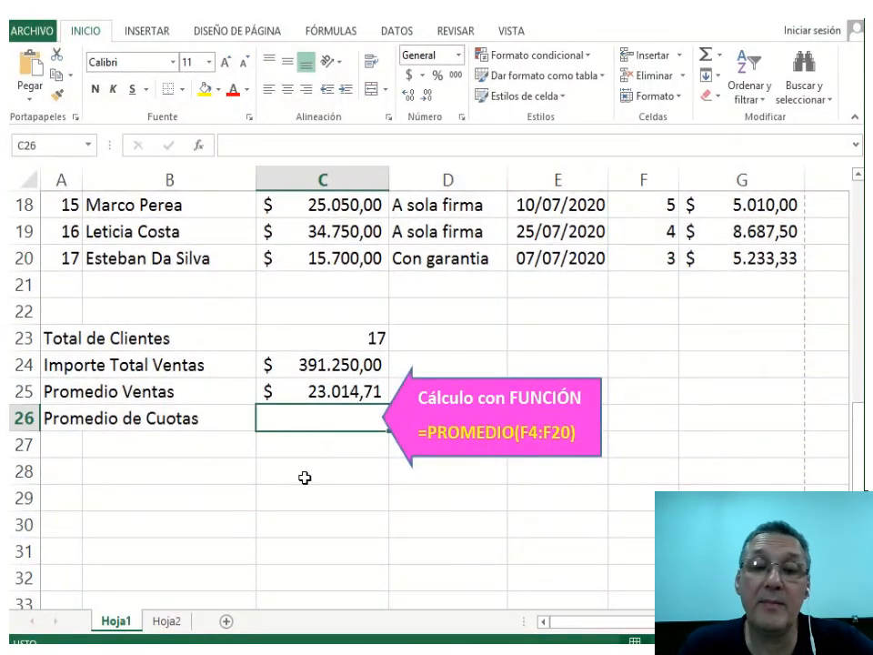
text(=PROMEDIO)
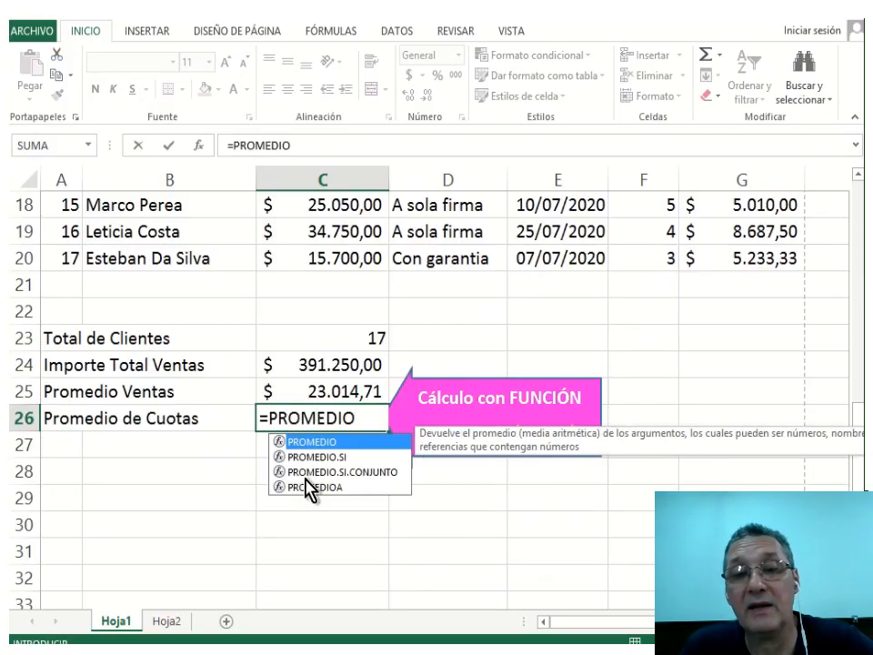
text(()
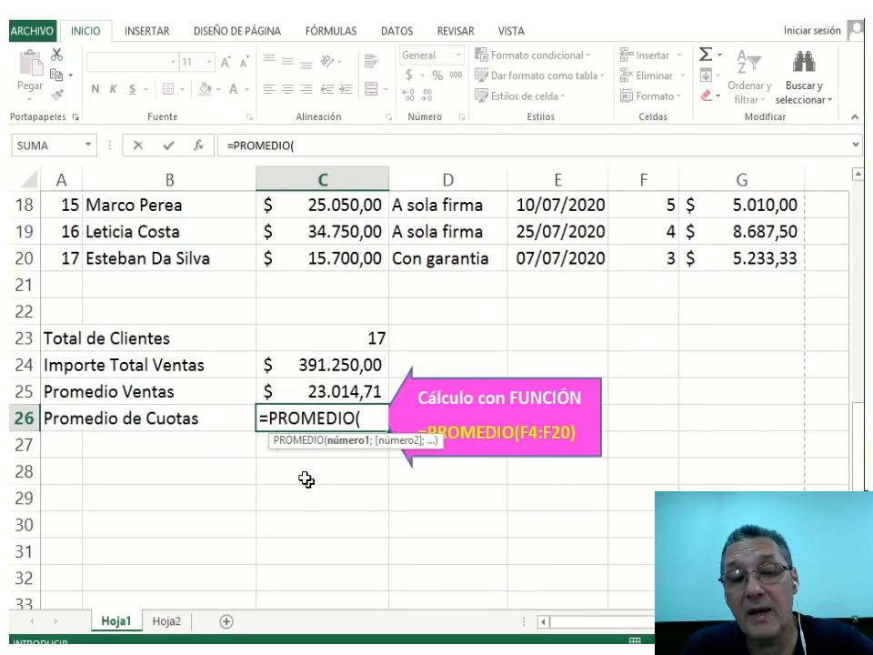
text(F4)
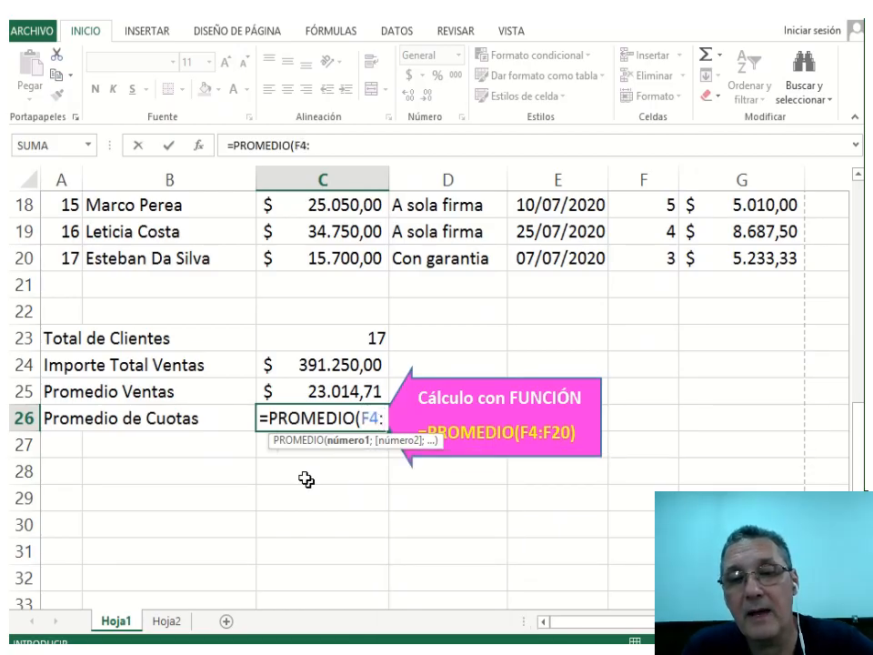
text(:F20)
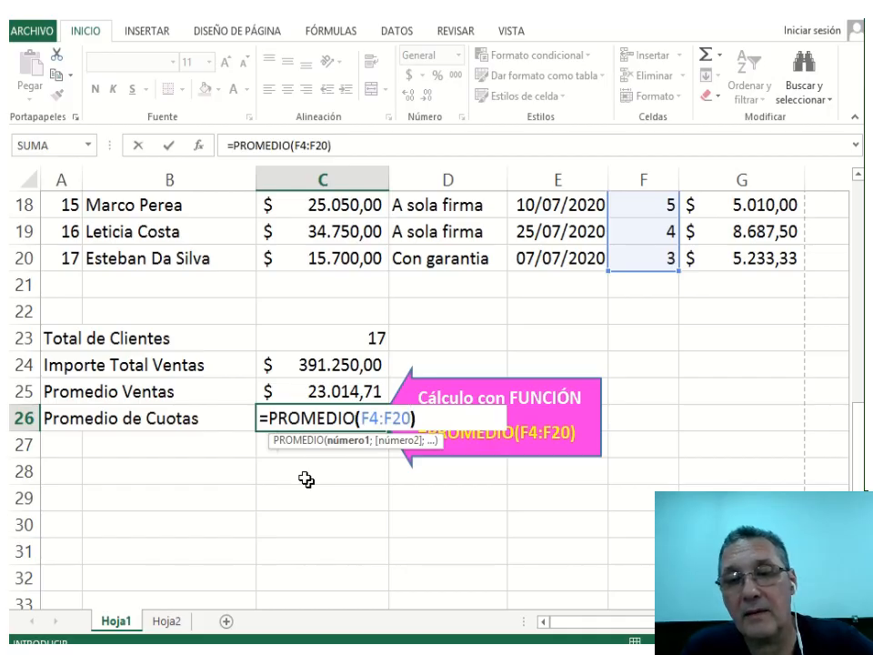
text())
scroll(704, 228, up, 5)
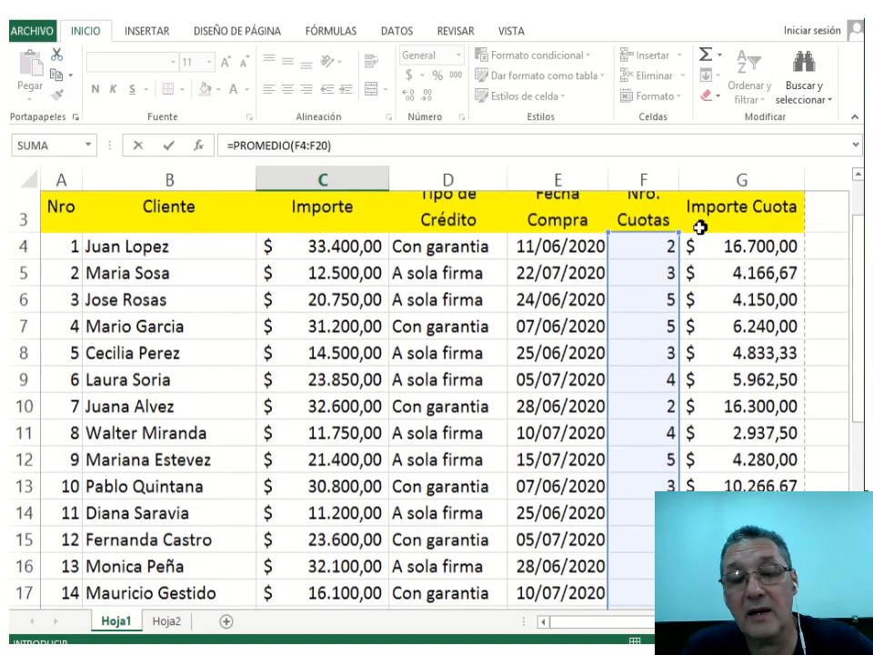
scroll(696, 229, up, 1)
scroll(678, 291, down, 5)
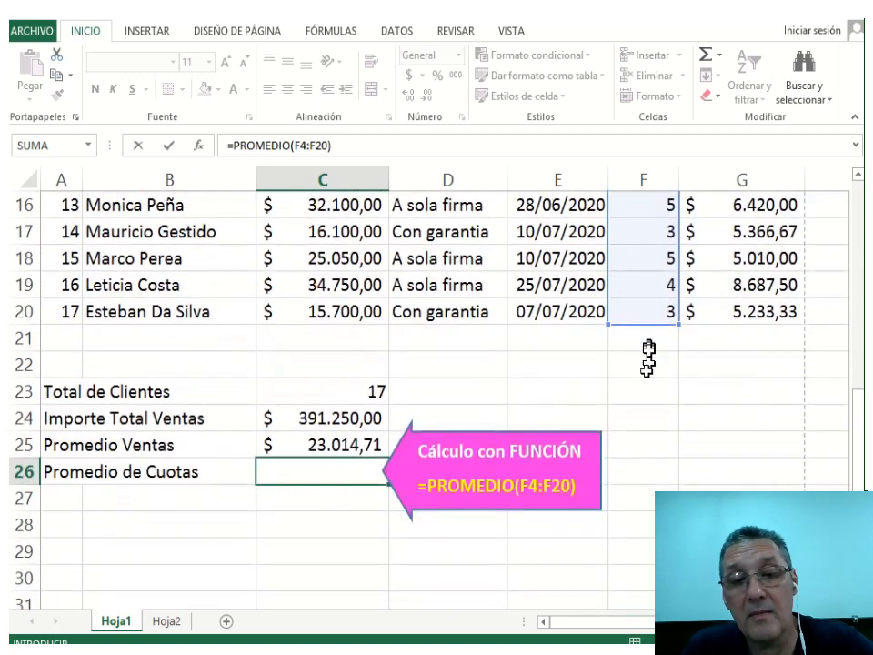
key(Return)
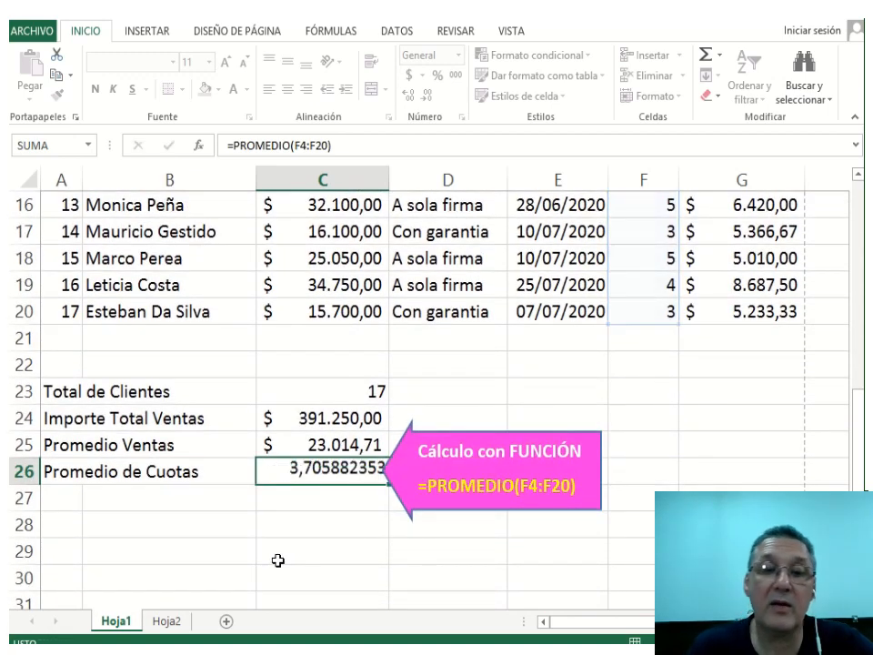
Delete the pink callout and apply comma style to C26 so it shows 3,71.
click(491, 511)
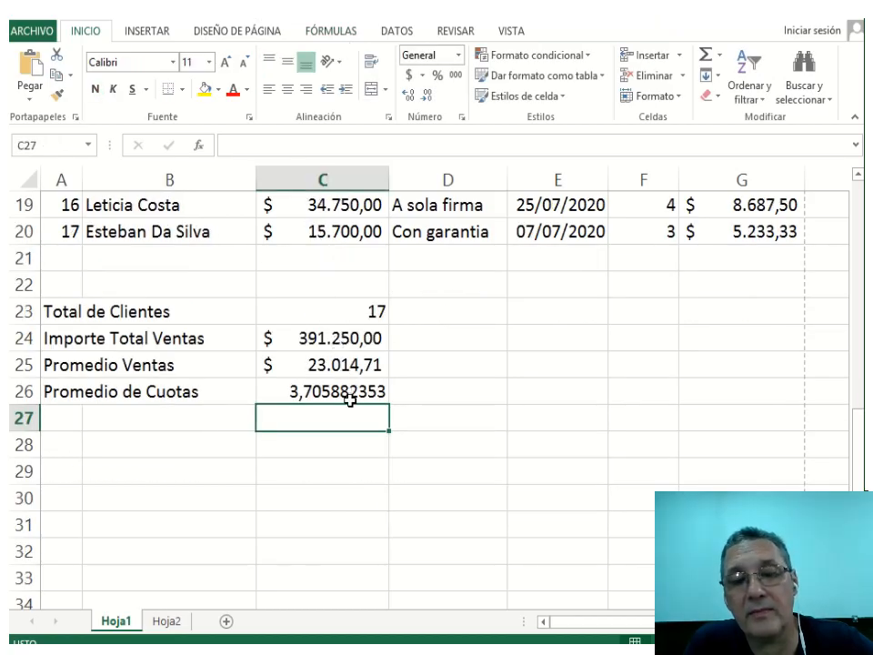
click(349, 398)
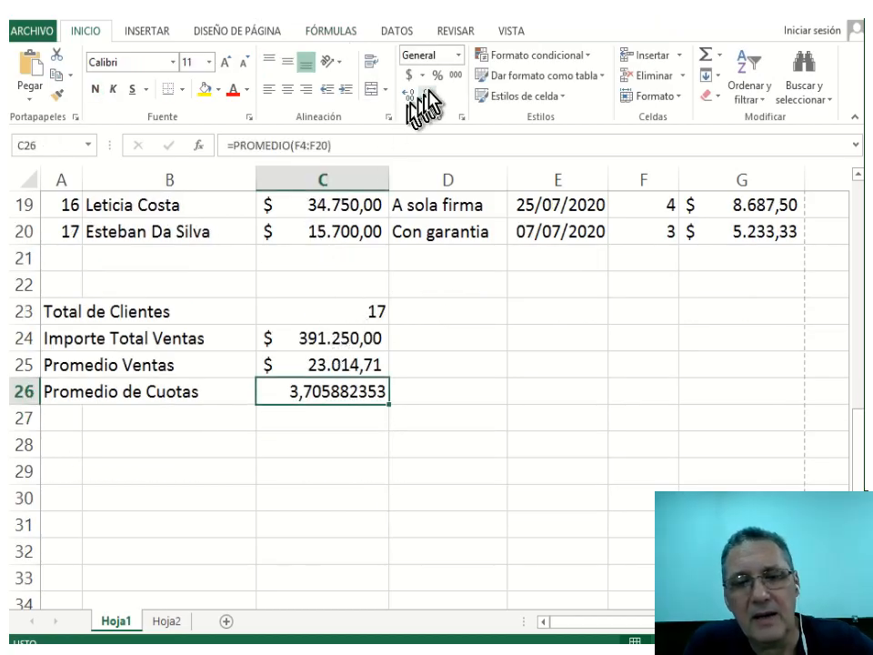
click(455, 76)
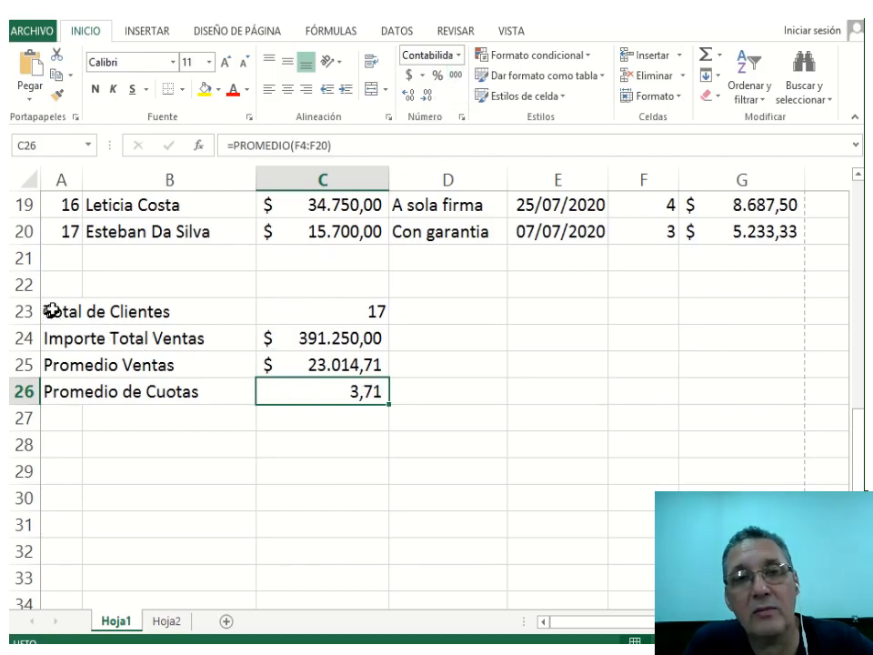
drag(52, 310, 60, 393)
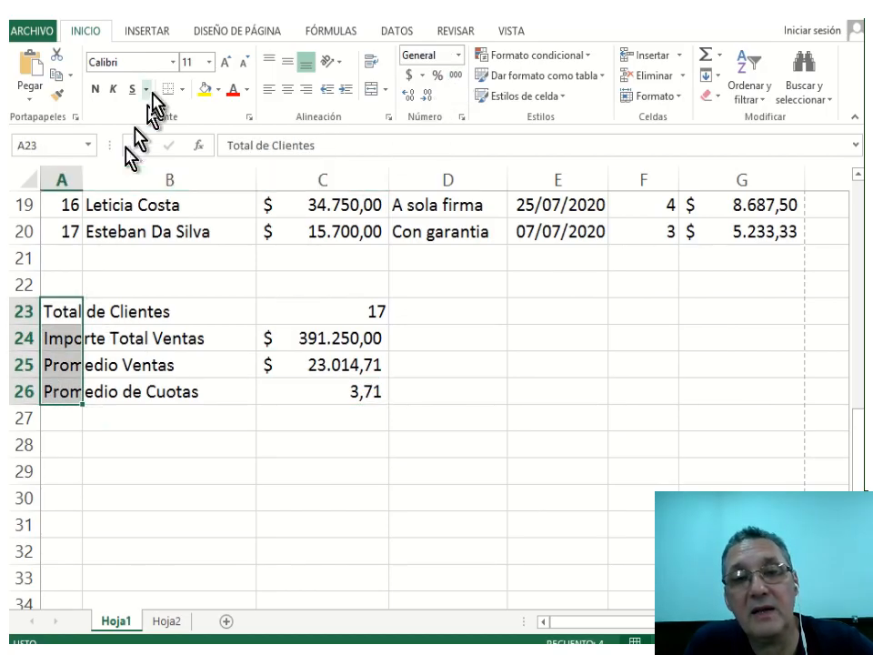
Make the summary labels in A23:A26 blue, bold and font size 12.
click(247, 91)
click(313, 249)
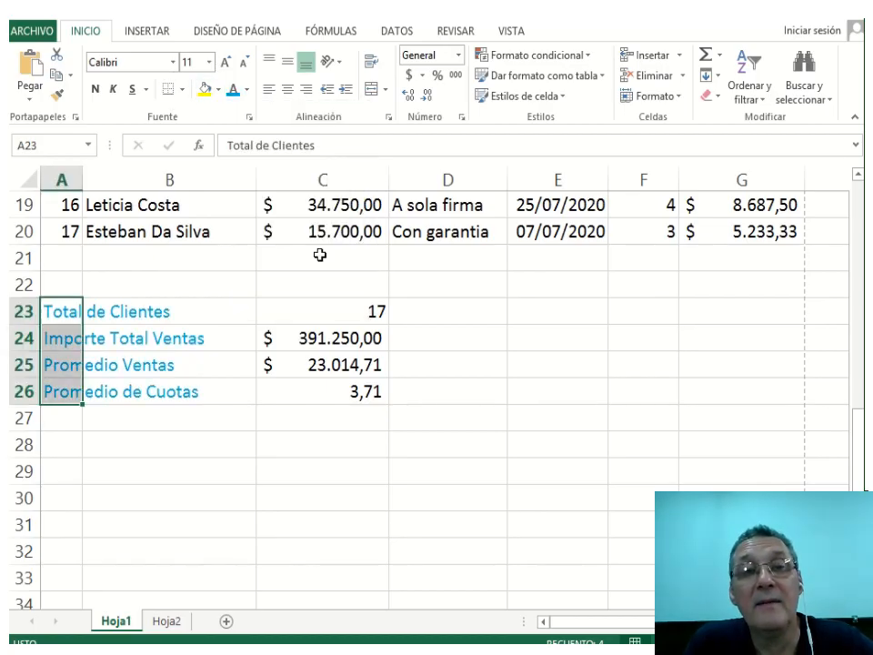
click(96, 89)
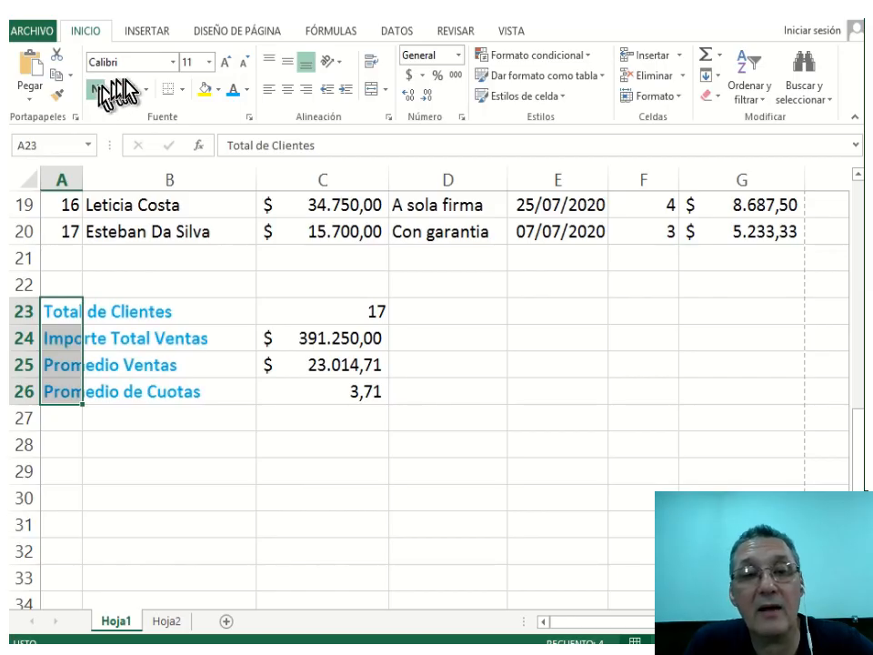
click(224, 62)
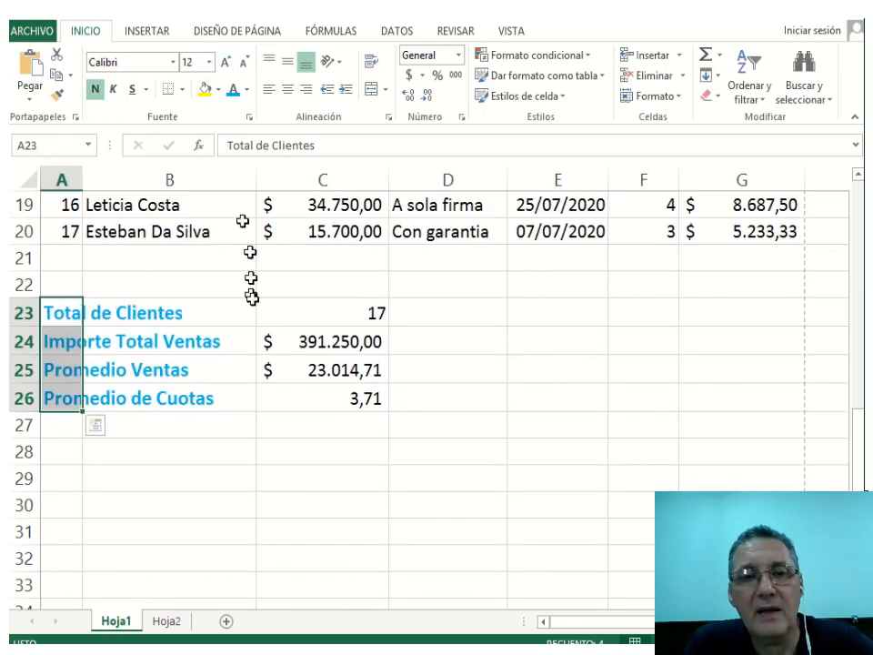
scroll(166, 305, up, 6)
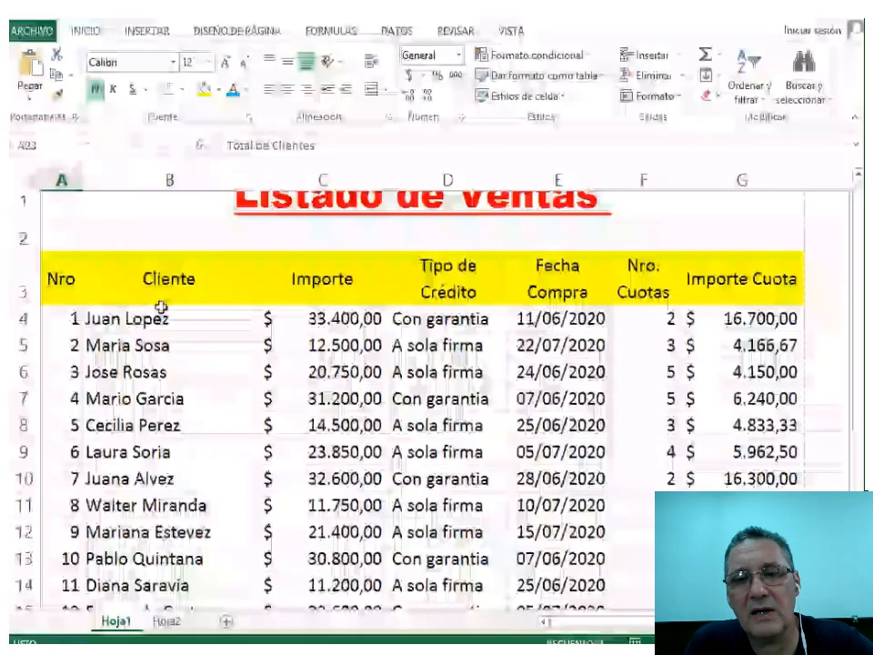
drag(58, 301, 741, 557)
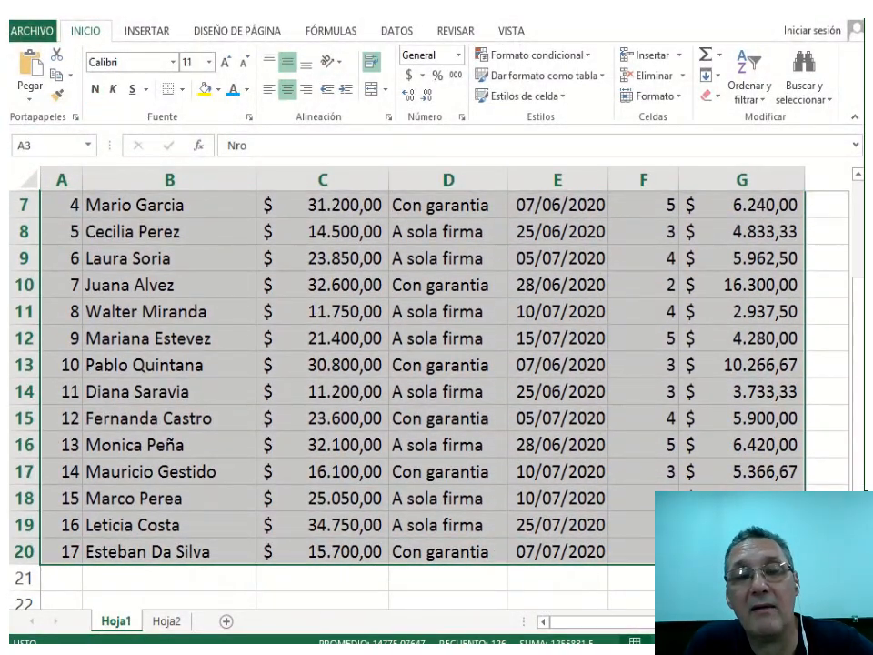
Apply Todos los bordes to the sales table A3:G20, then move to the Hoja2 sheet.
click(185, 90)
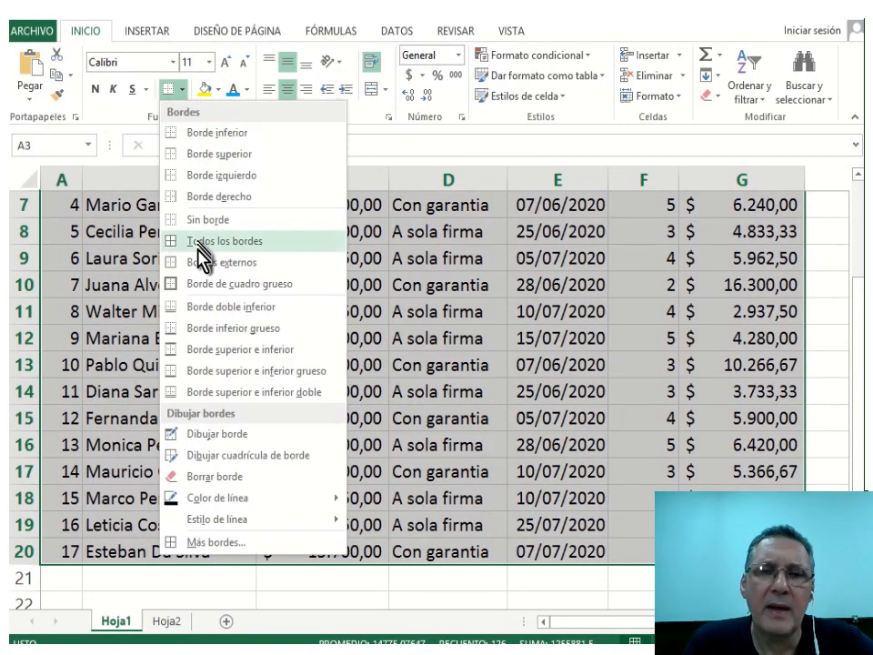
click(280, 242)
click(80, 237)
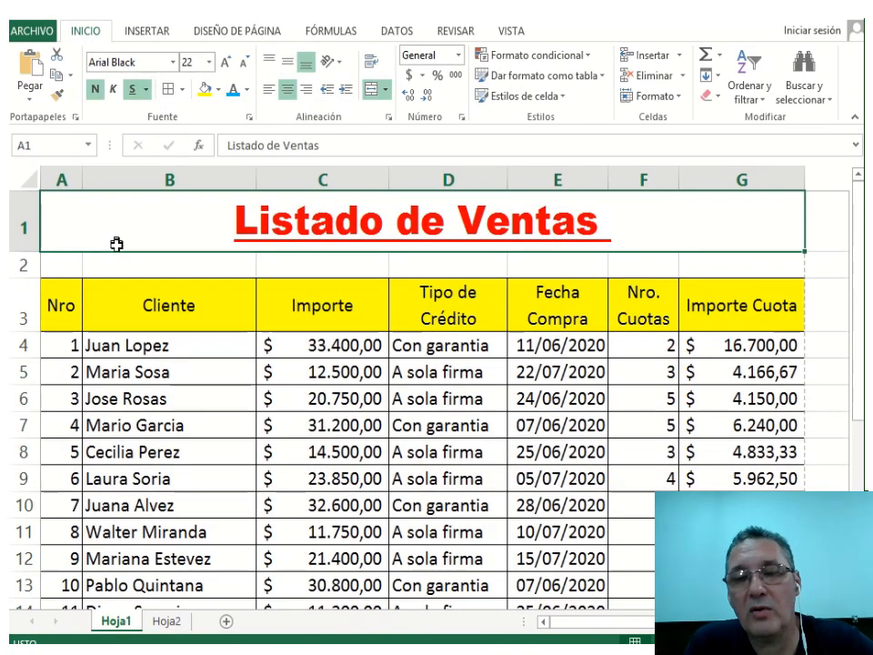
scroll(114, 249, down, 2)
scroll(115, 248, down, 4)
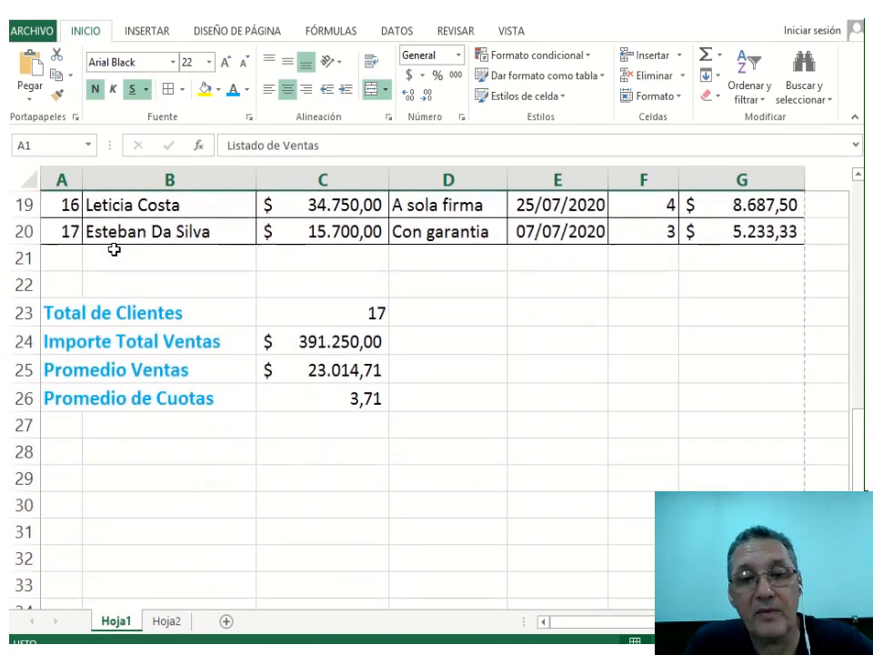
scroll(115, 248, up, 6)
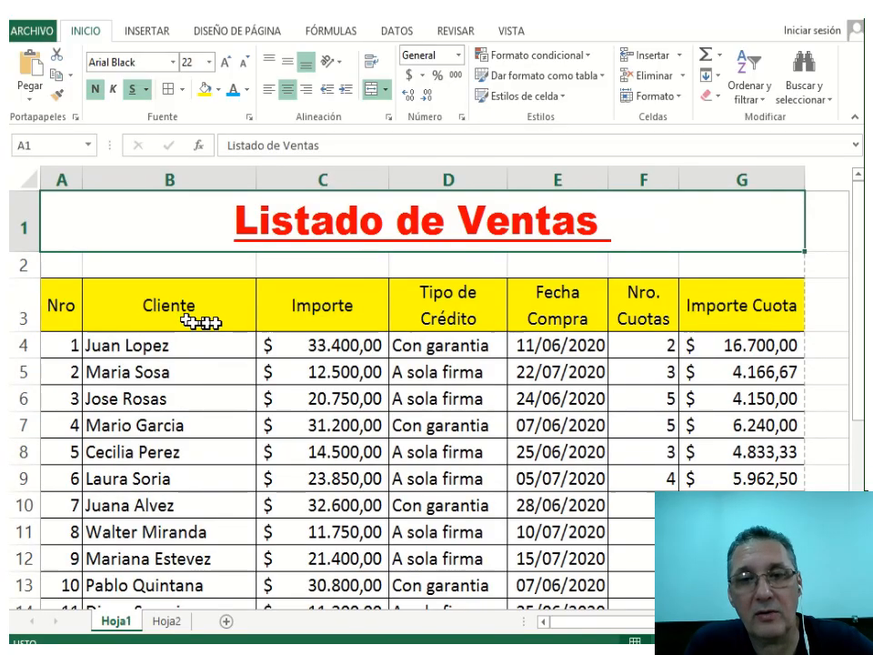
scroll(218, 323, down, 5)
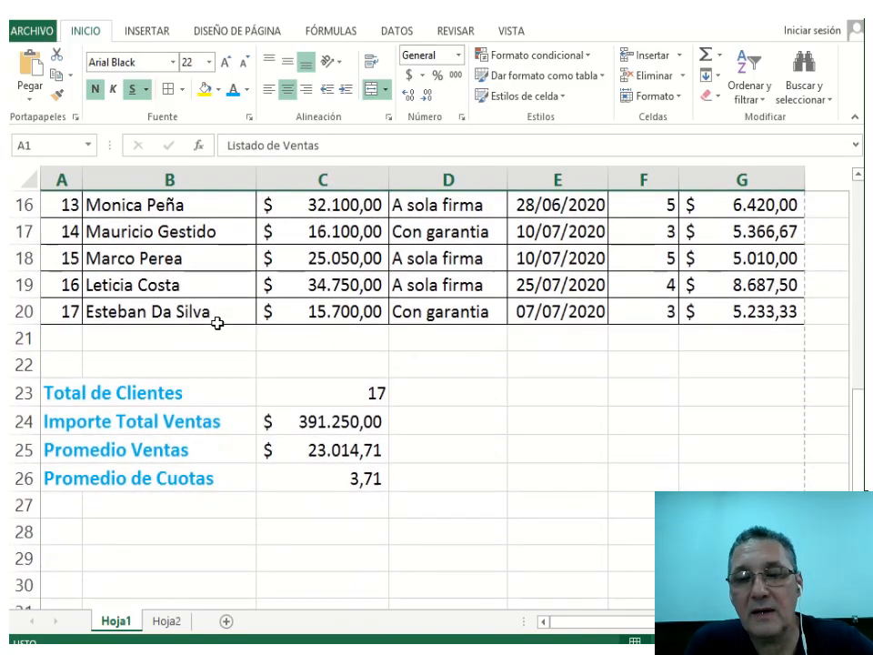
scroll(218, 323, up, 5)
key(ctrl+Page_Down)
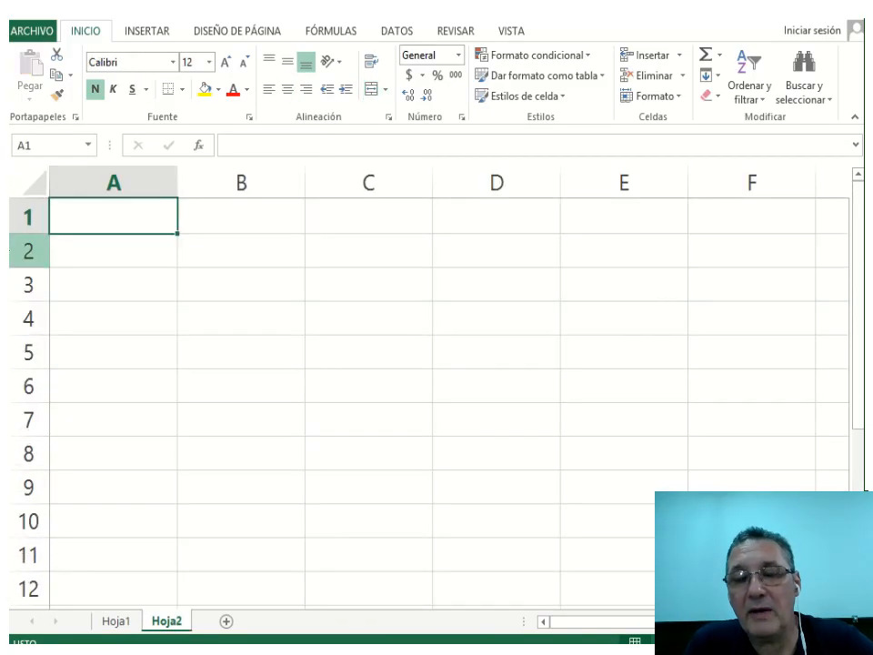